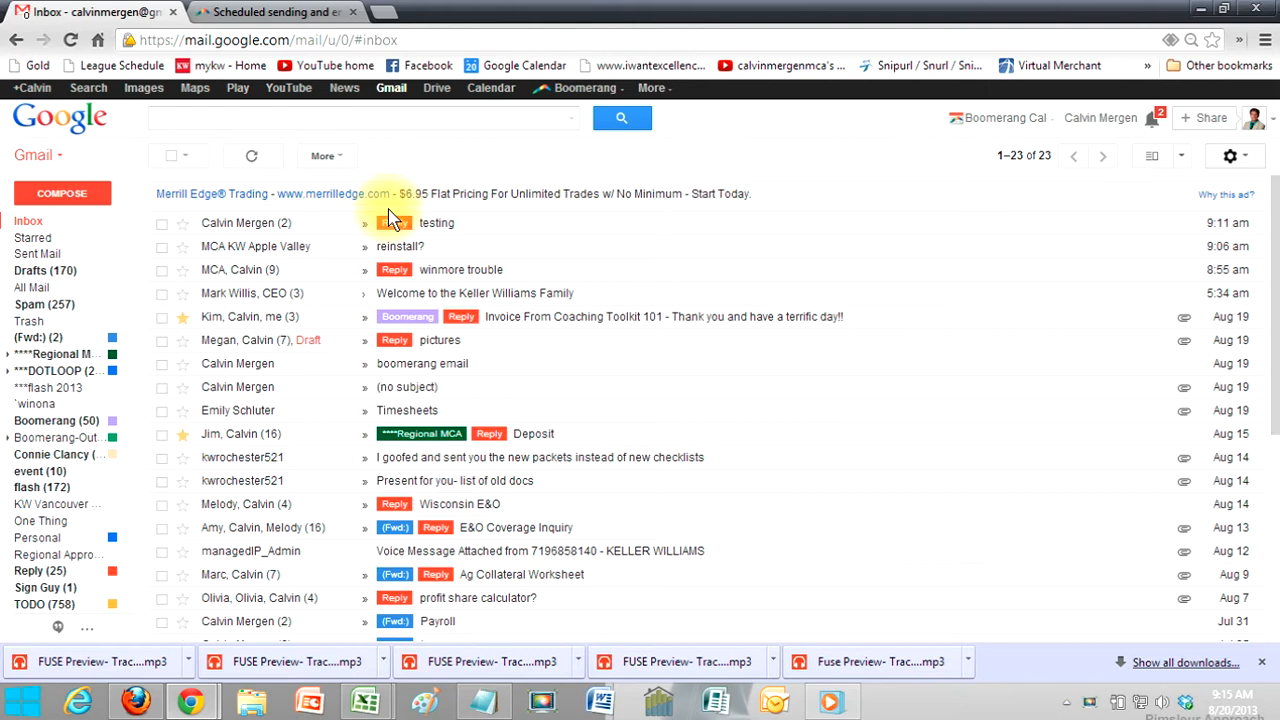
- View the Boomerang for Gmail installation page, and return to the Gmail inbox
{"action": "left_click", "coordinate": [225, 11]}
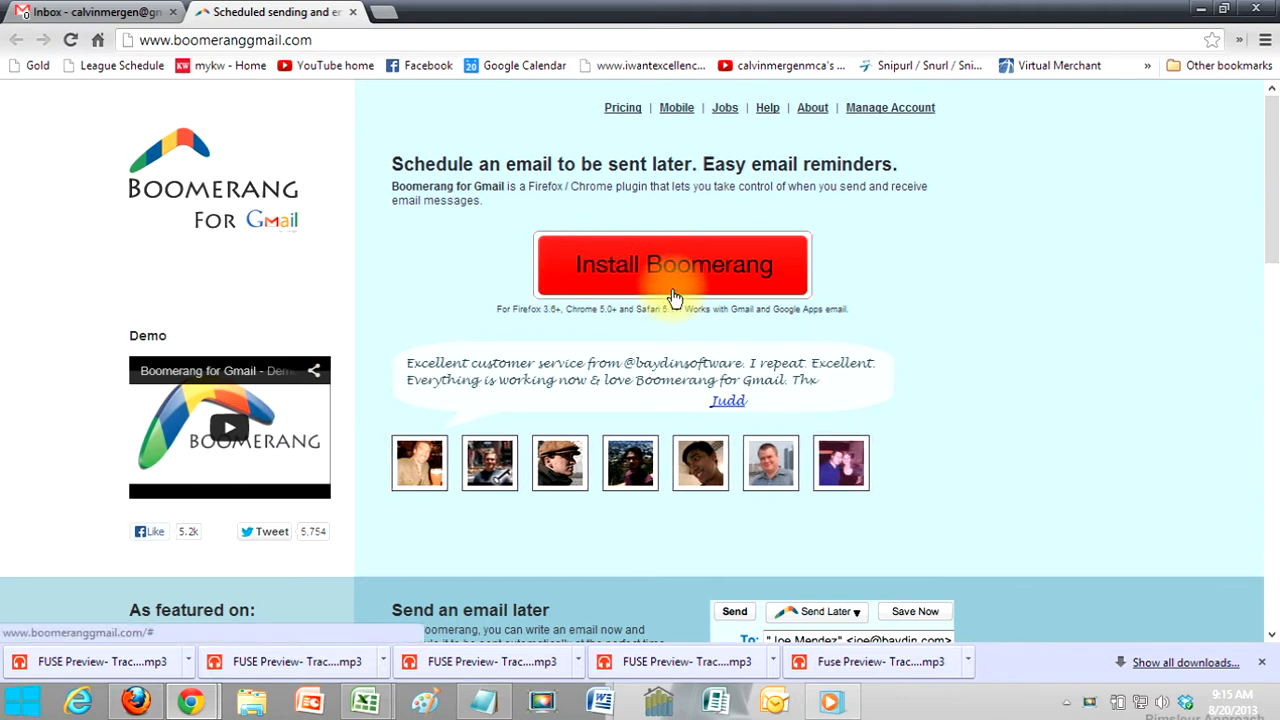
{"action": "left_click", "coordinate": [60, 10]}
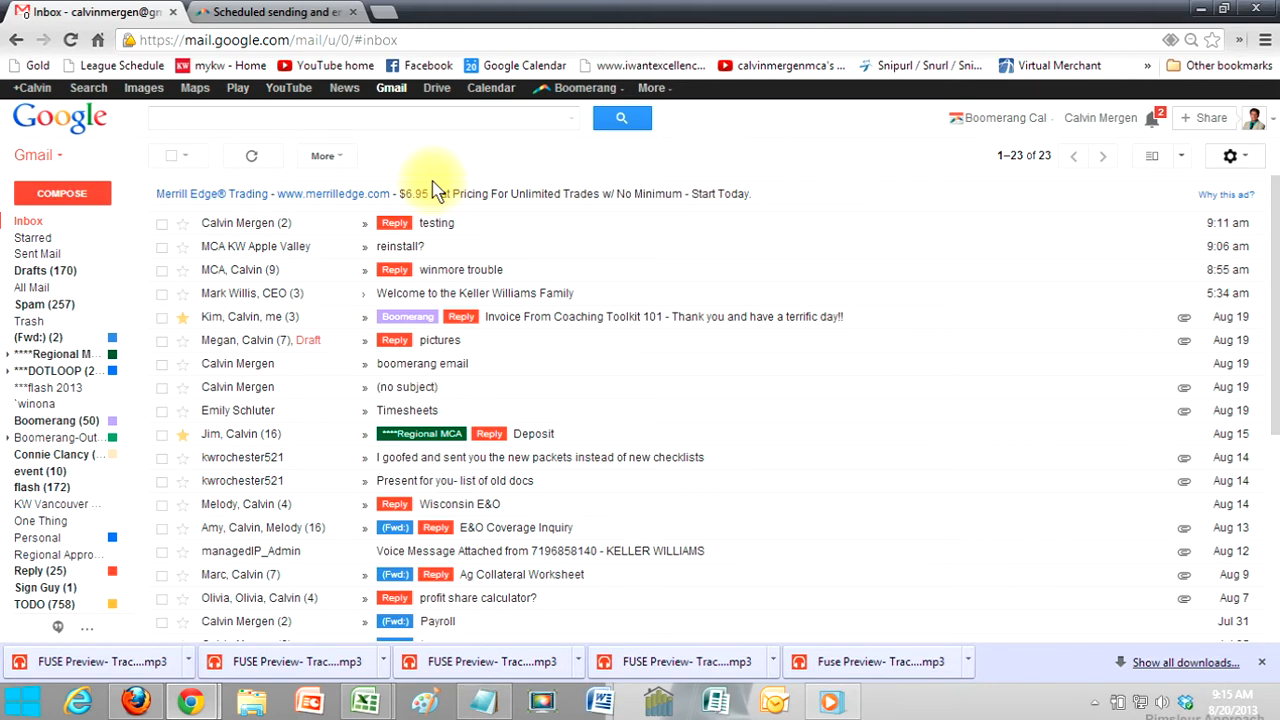
{"action": "scroll", "coordinate": [640, 449], "scroll_direction": "down", "scroll_amount": 3}
{"action": "scroll", "coordinate": [640, 449], "scroll_direction": "up", "scroll_amount": 3}
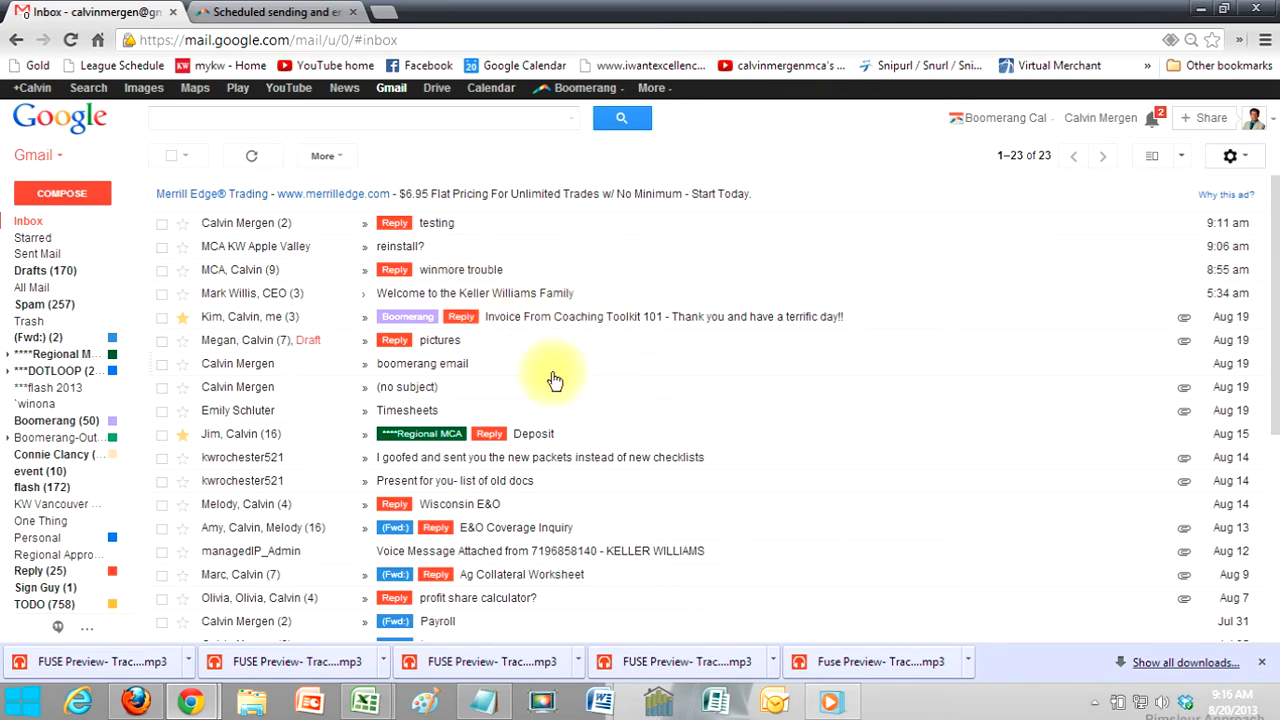
- Schedule the "boomerang email" conversation to return to the inbox on 8/27/2013 at 9:16 AM with Boomerang
{"action": "left_click", "coordinate": [457, 369]}
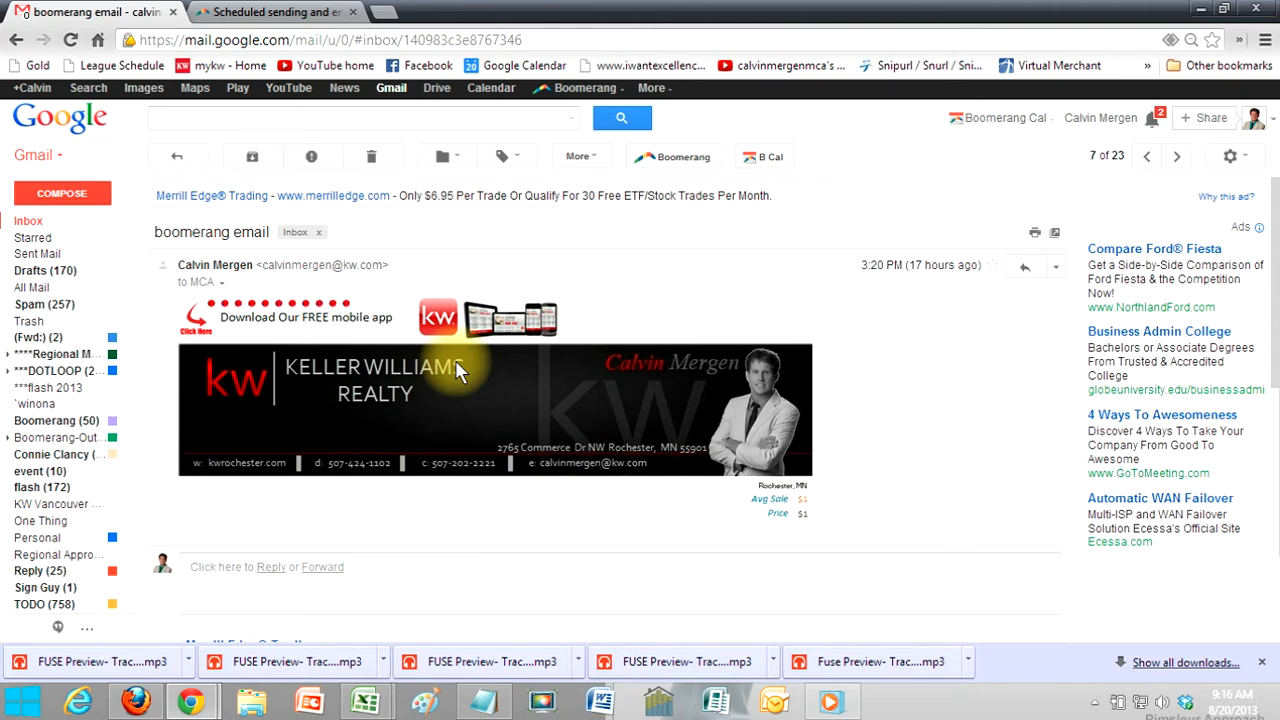
{"action": "left_click", "coordinate": [668, 158]}
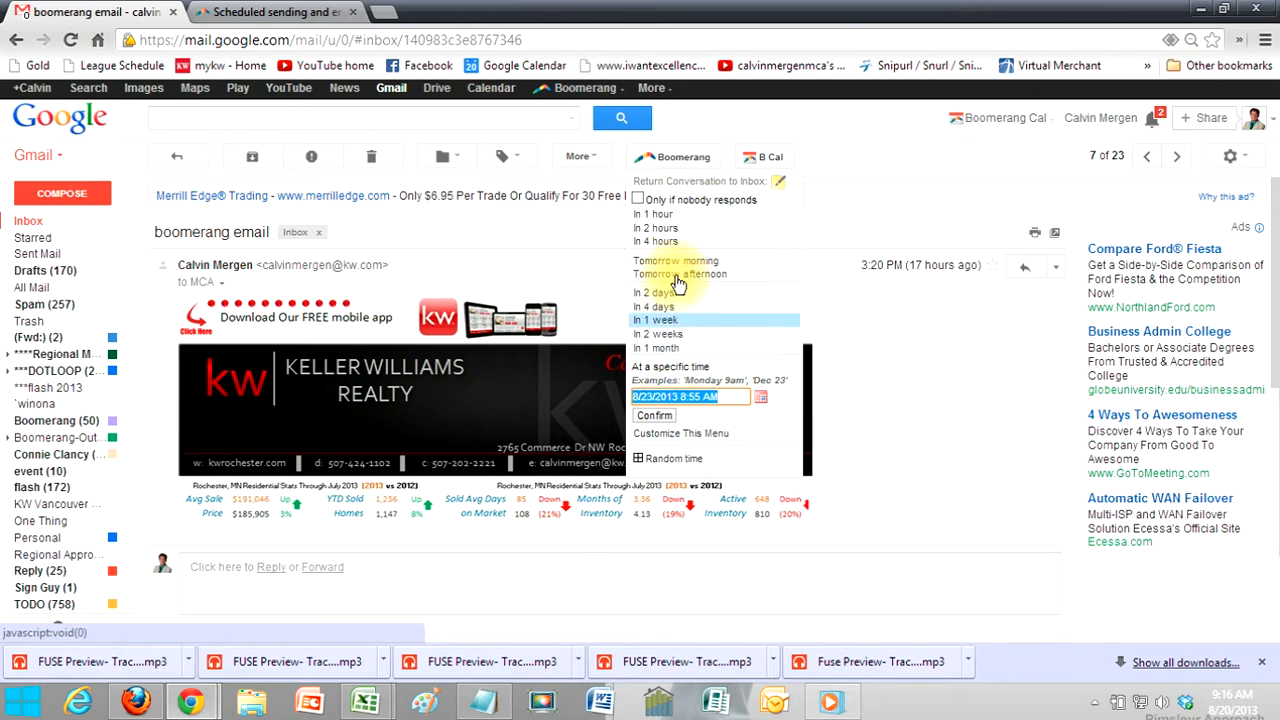
{"action": "left_click", "coordinate": [761, 397]}
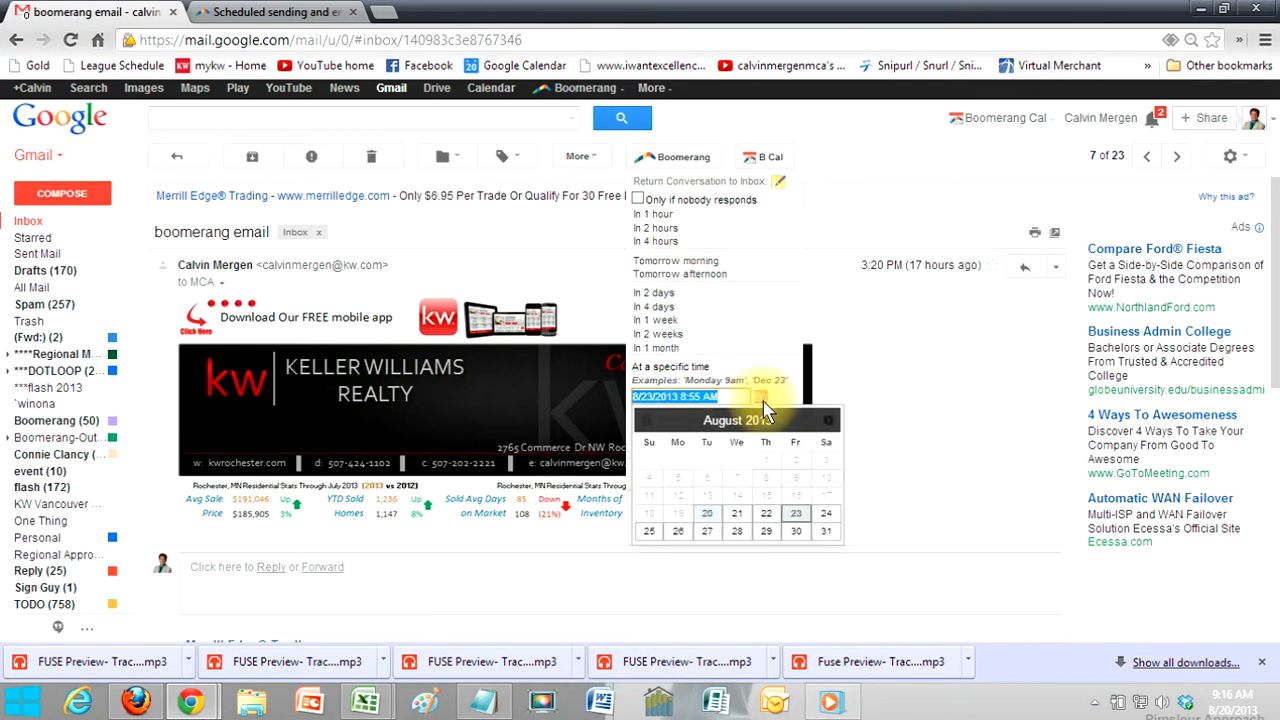
{"action": "left_click", "coordinate": [708, 531]}
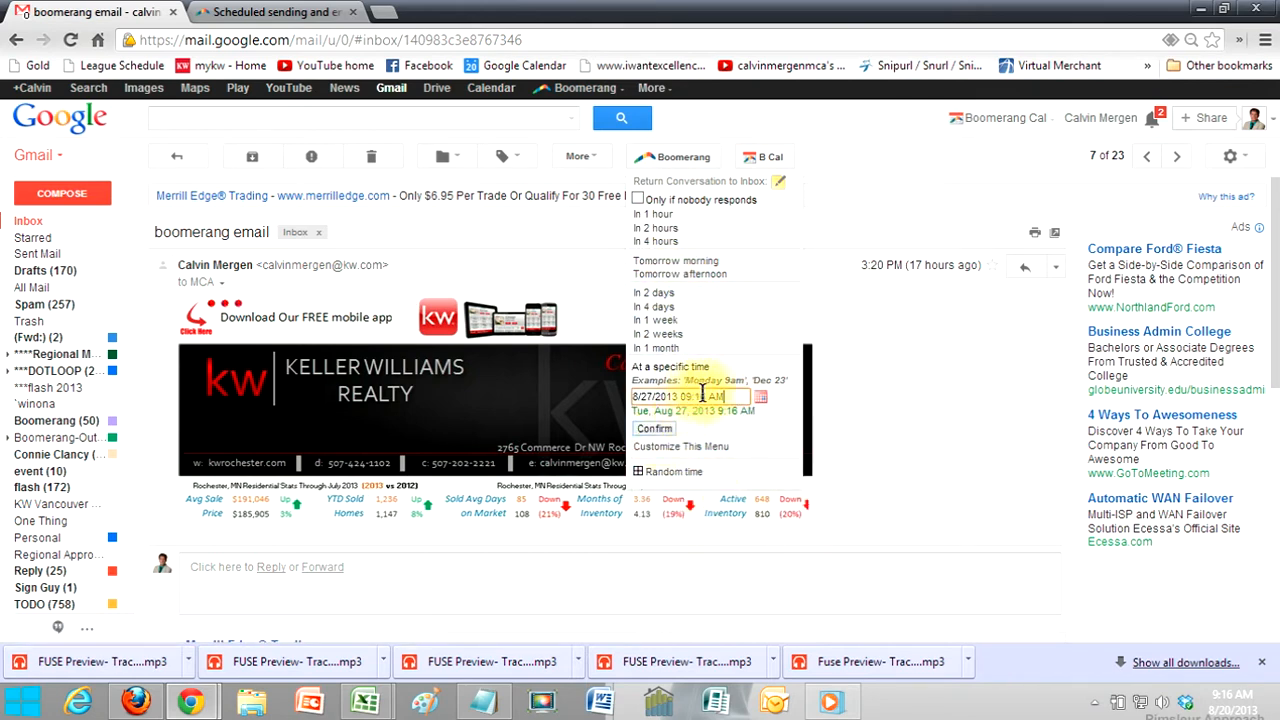
{"action": "left_click", "coordinate": [668, 430]}
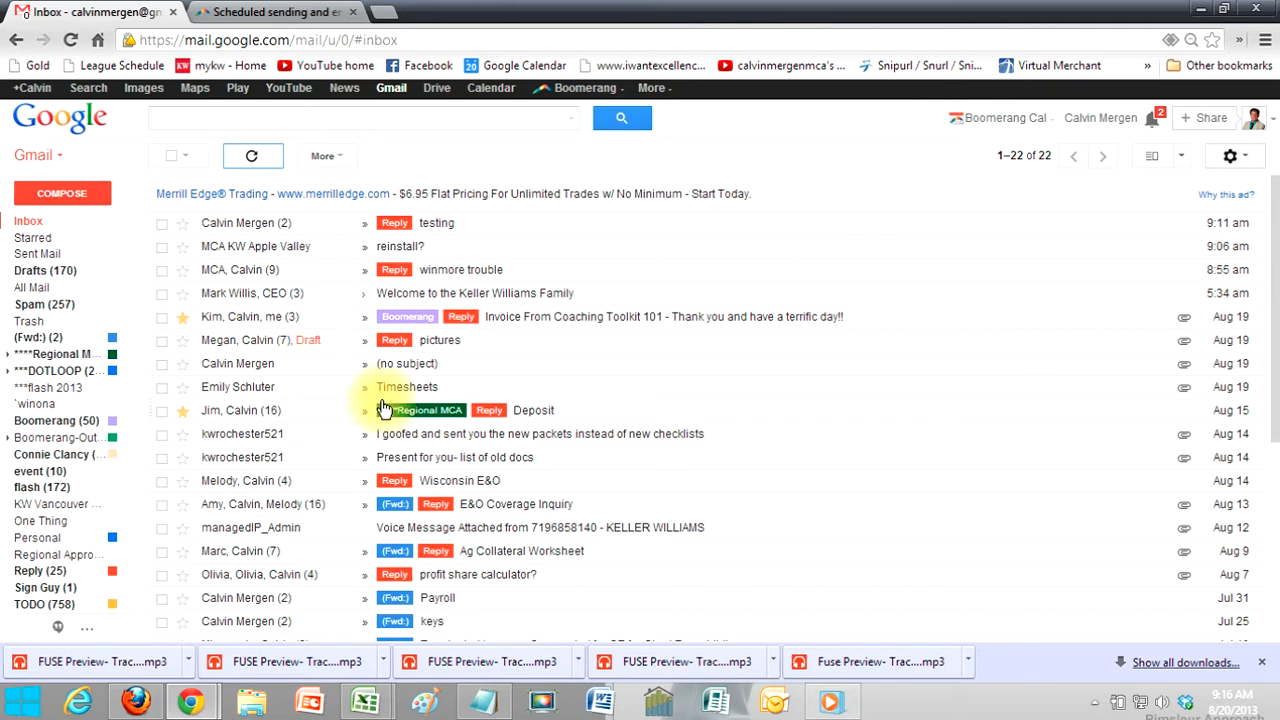
- Open the "(no subject)" email and write the reply "what time can we meet?"
{"action": "left_click", "coordinate": [260, 366]}
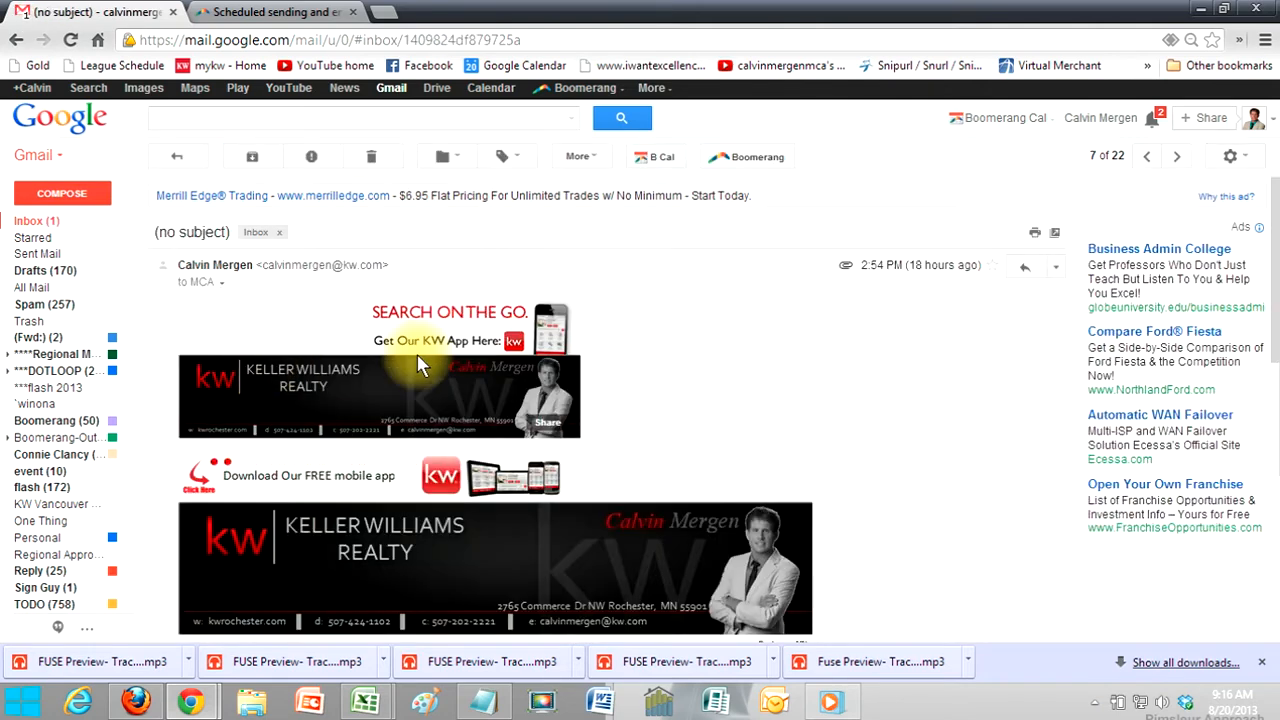
{"action": "left_click", "coordinate": [1028, 270]}
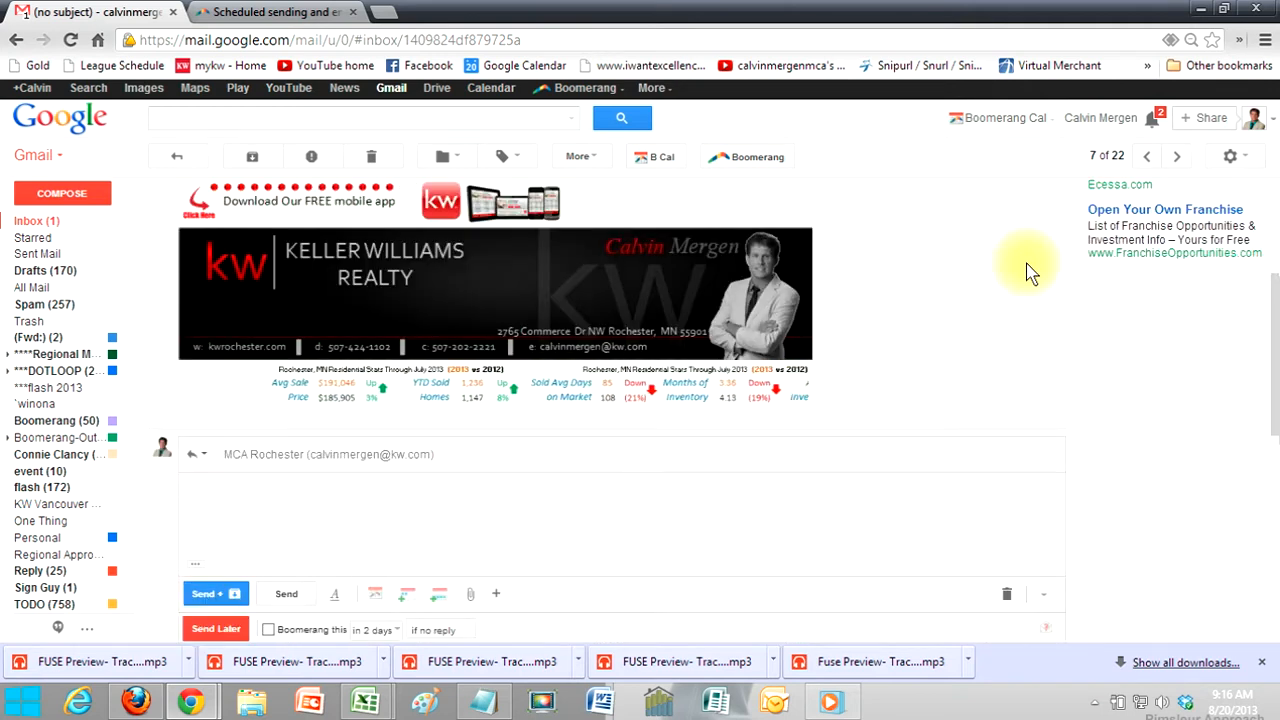
{"action": "type", "text": "what time can we "}
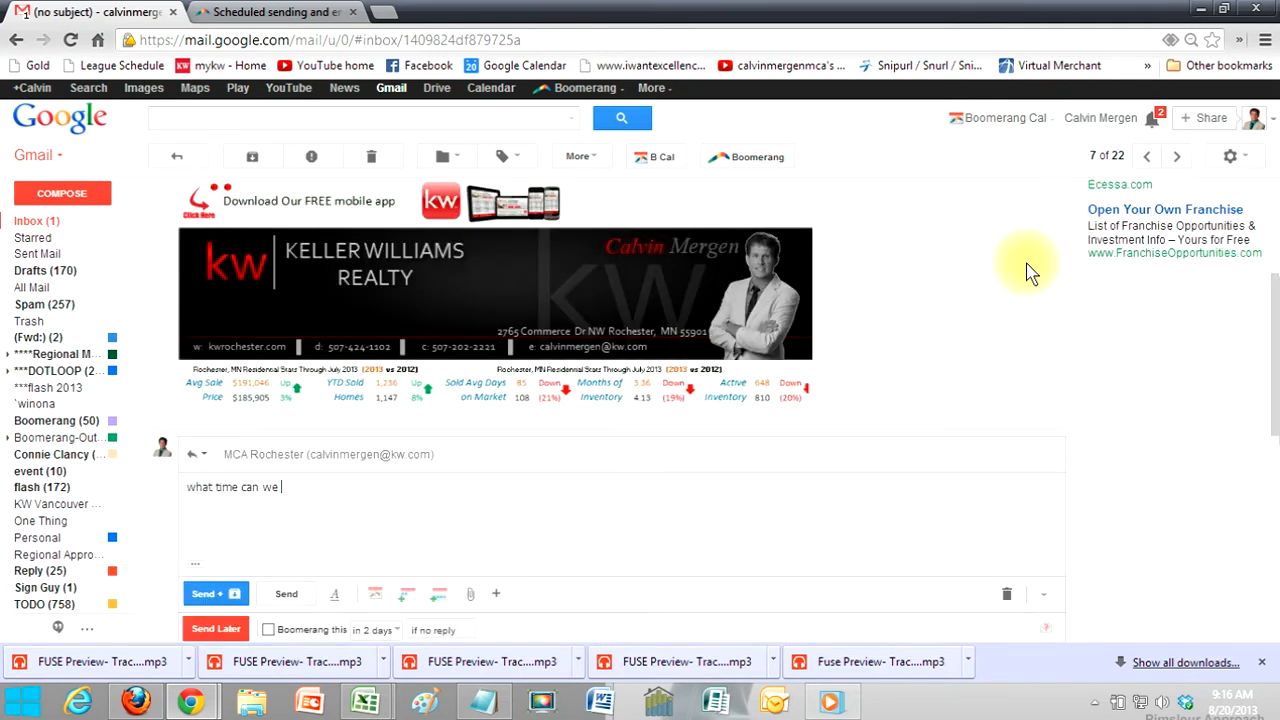
{"action": "type", "text": "meet?"}
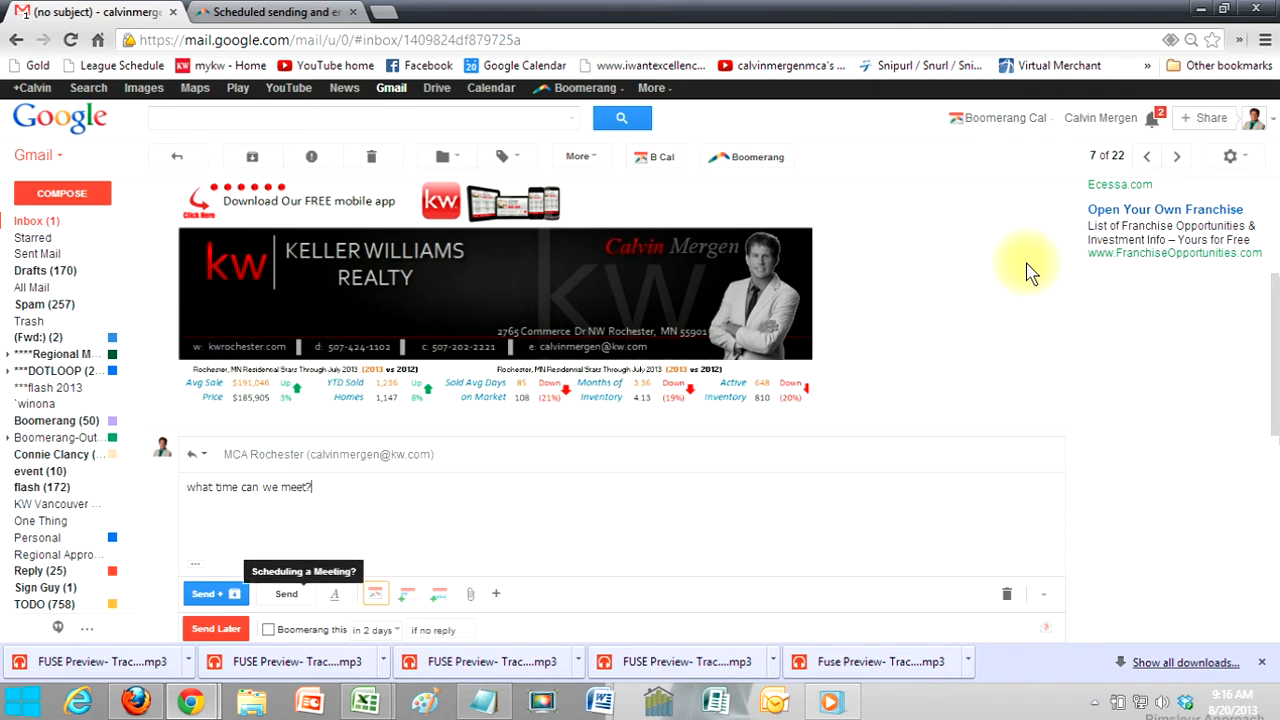
- Set the reply to boomerang in 2 days if no reply, and send it while archiving the conversation
{"action": "left_click", "coordinate": [270, 632]}
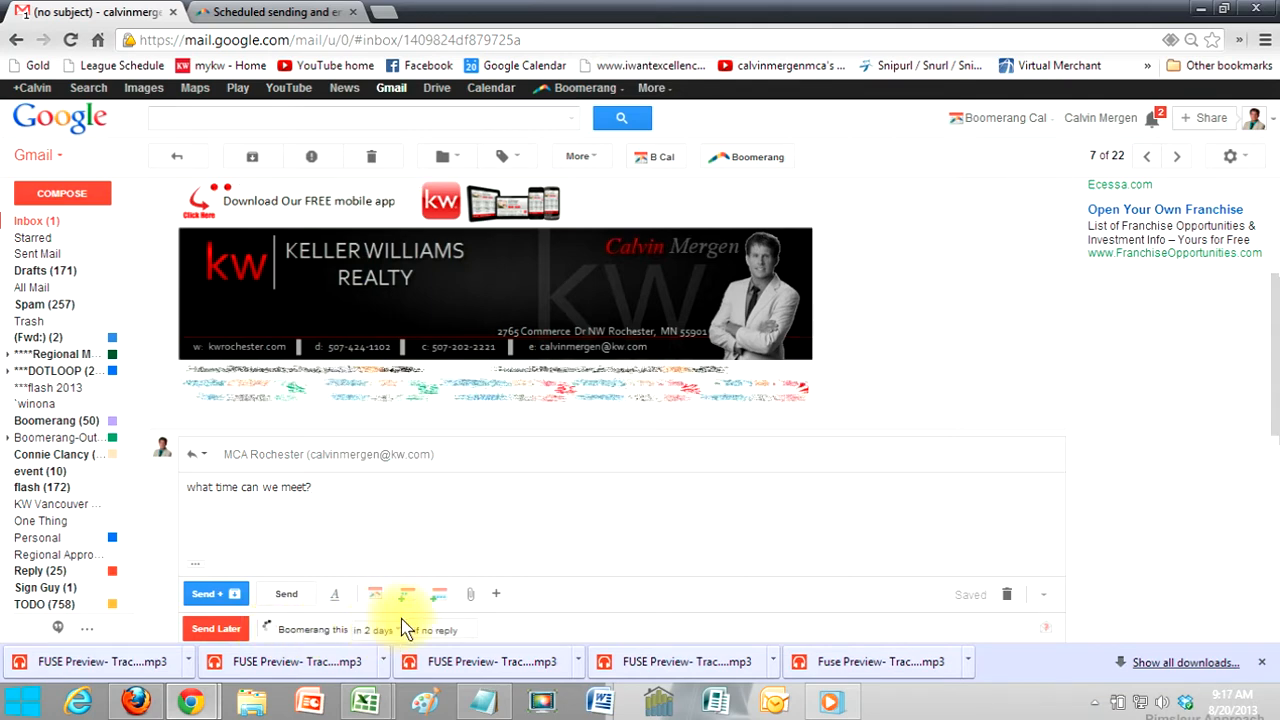
{"action": "scroll", "coordinate": [400, 610], "scroll_direction": "down", "scroll_amount": 1}
{"action": "left_click", "coordinate": [378, 538]}
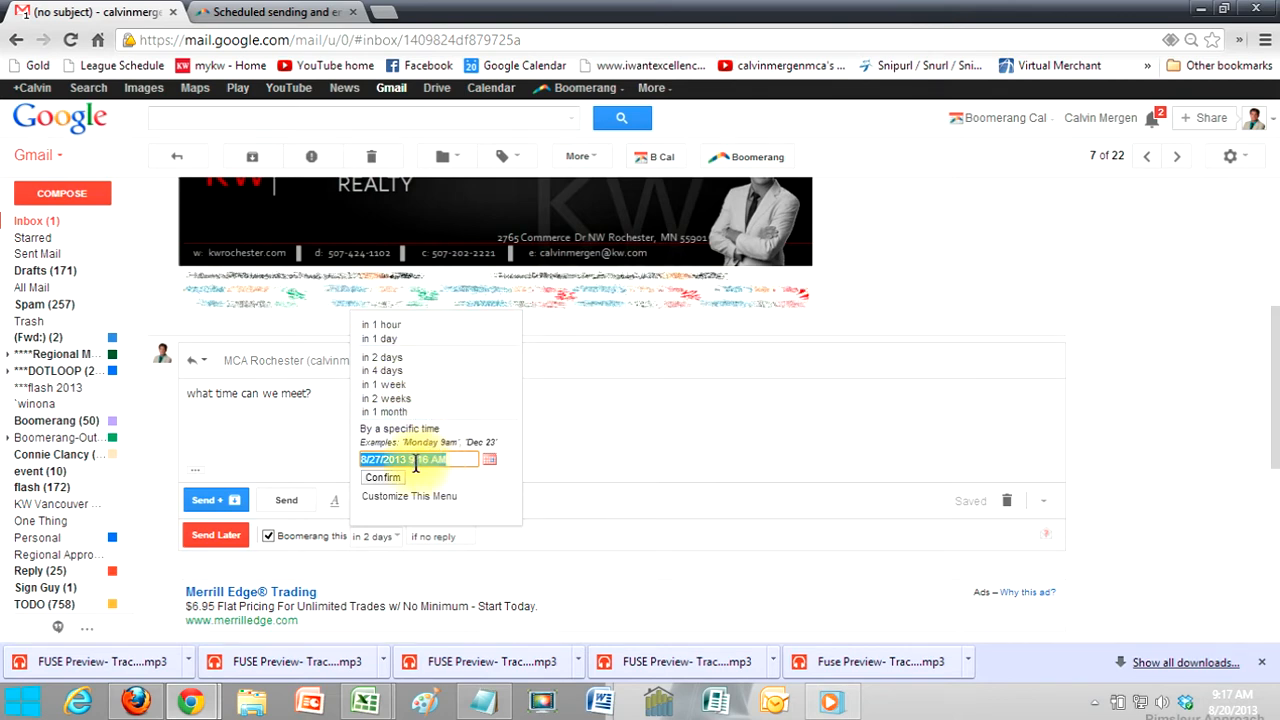
{"action": "left_click", "coordinate": [403, 364]}
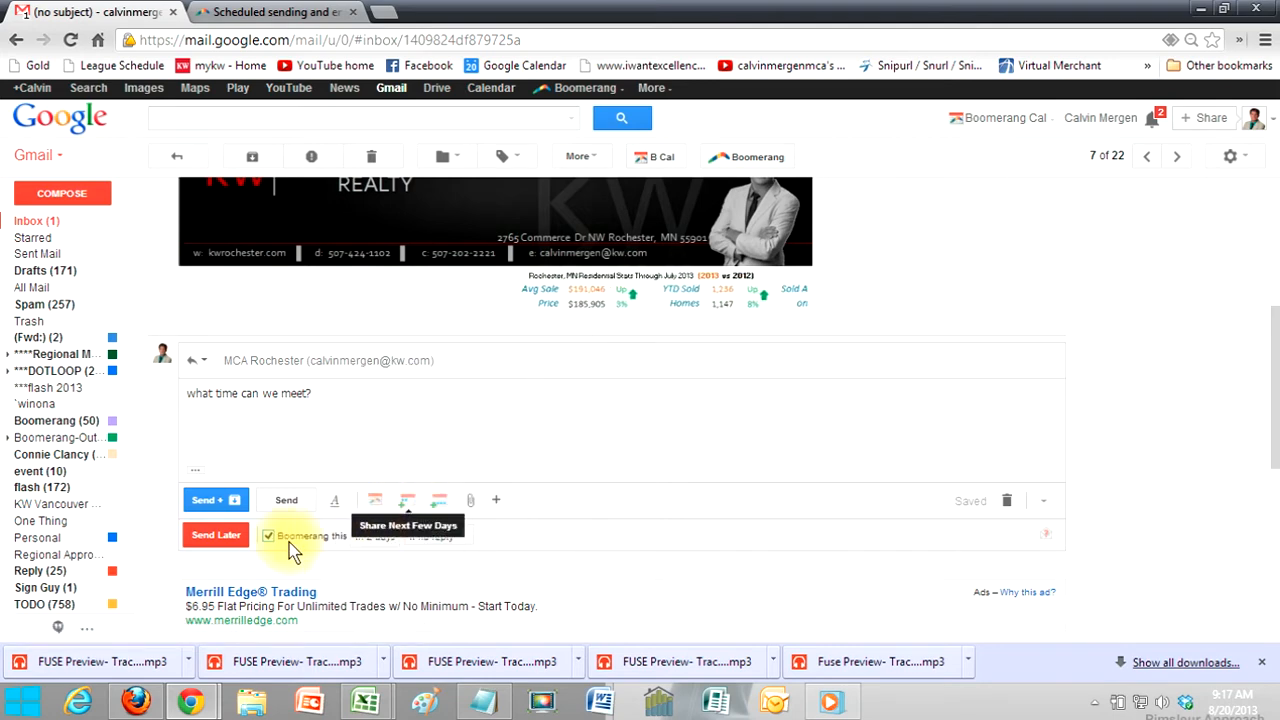
{"action": "left_click", "coordinate": [205, 499]}
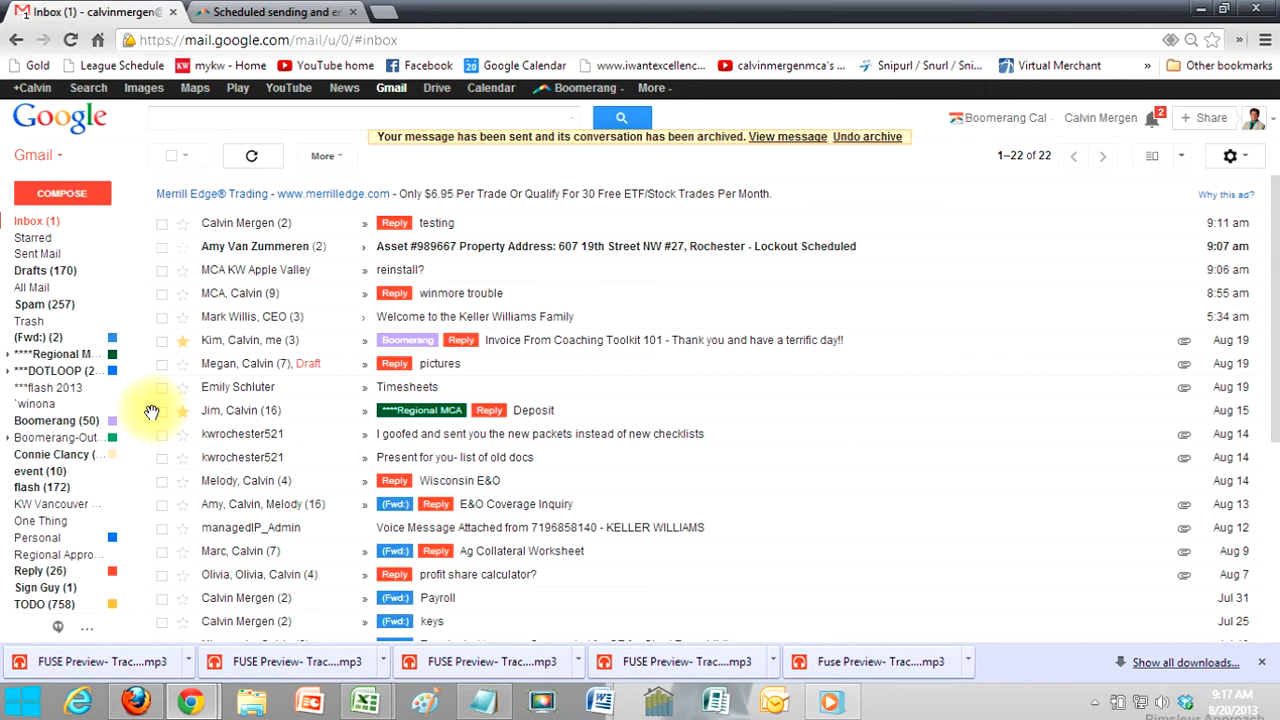
- Archive the unread "Lockout Scheduled" conversation in the inbox
{"action": "left_click", "coordinate": [163, 247]}
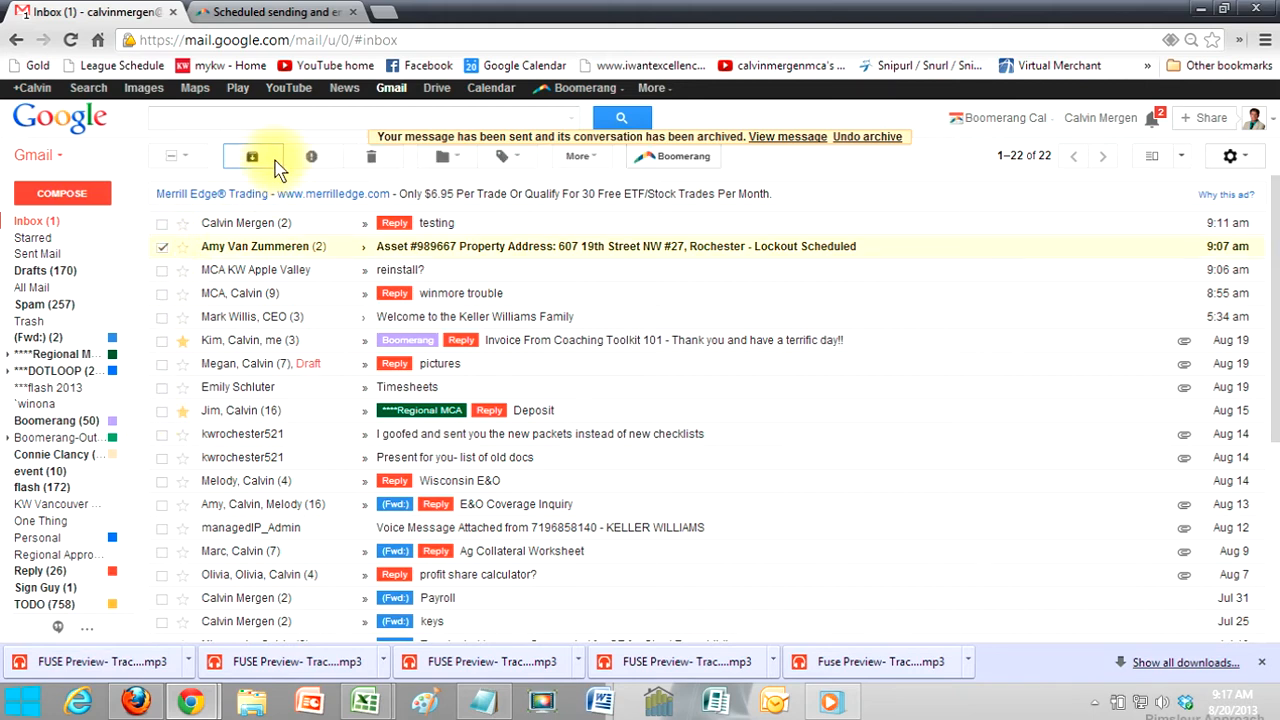
{"action": "left_click", "coordinate": [262, 160]}
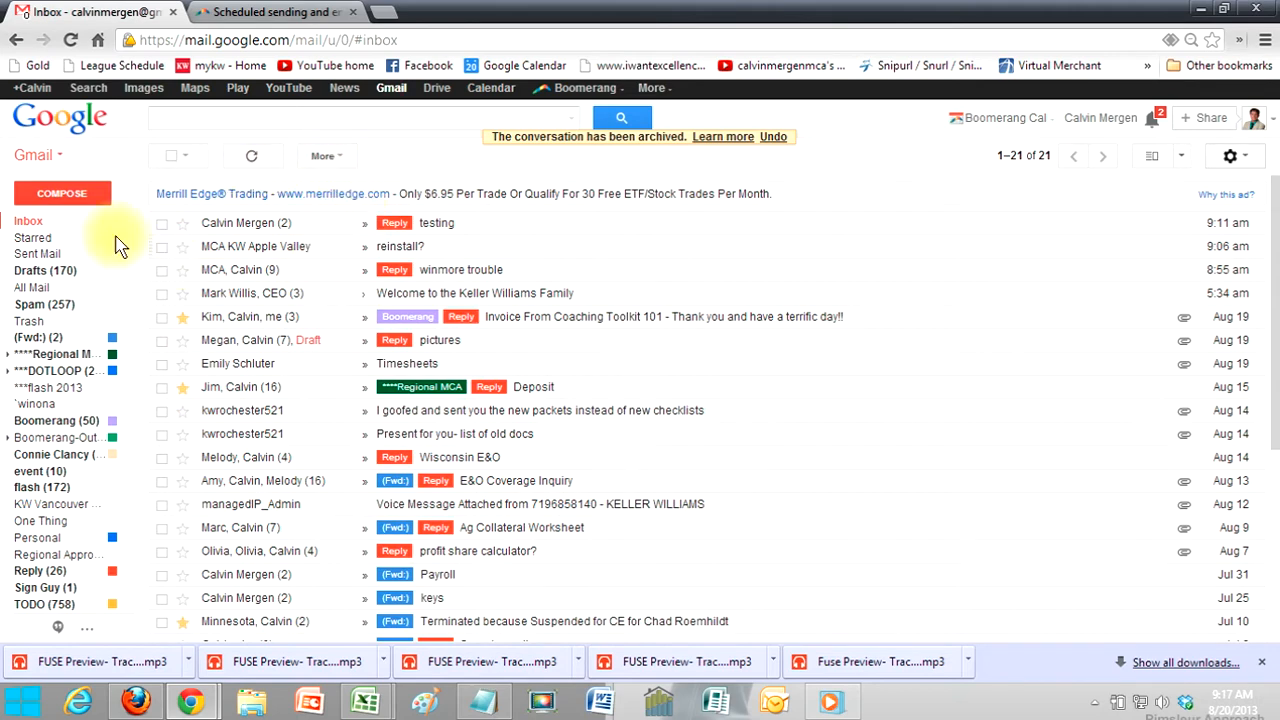
- Compose a new message addressed to the sender's own contact with the subject "testing gmail"
{"action": "left_click", "coordinate": [62, 194]}
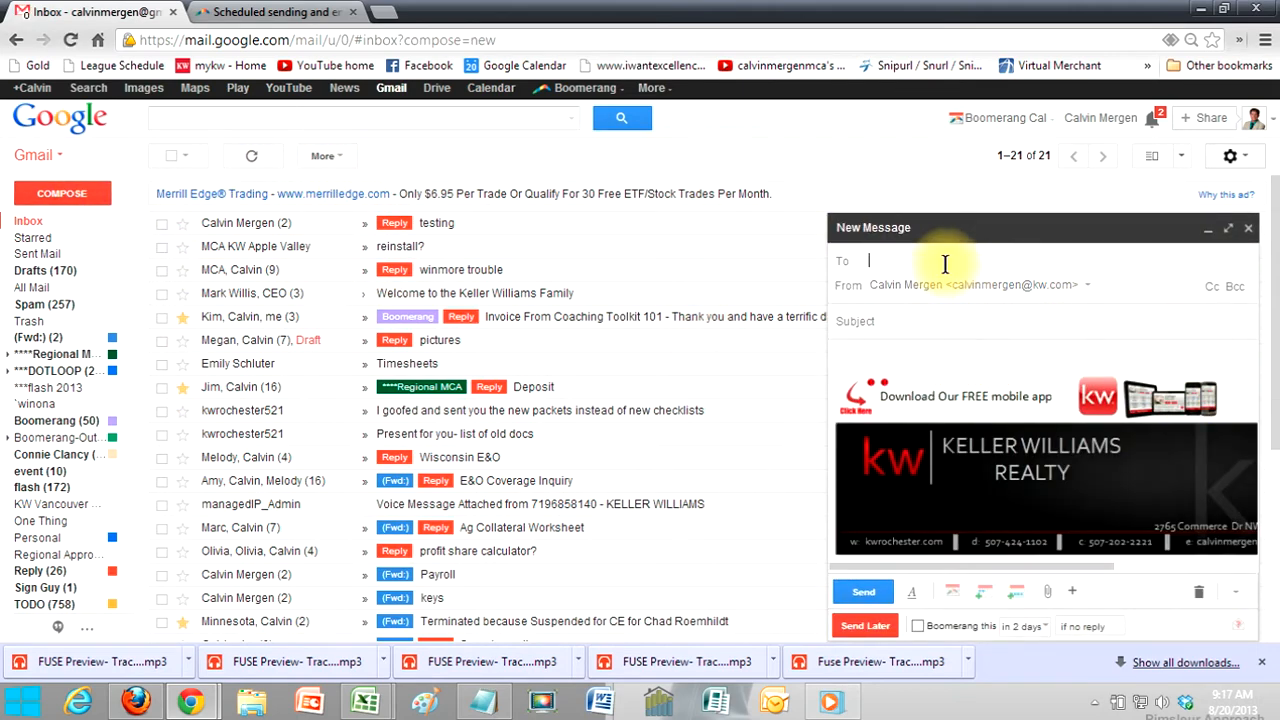
{"action": "type", "text": "calv"}
{"action": "key", "text": "Return"}
{"action": "key", "text": "Tab"}
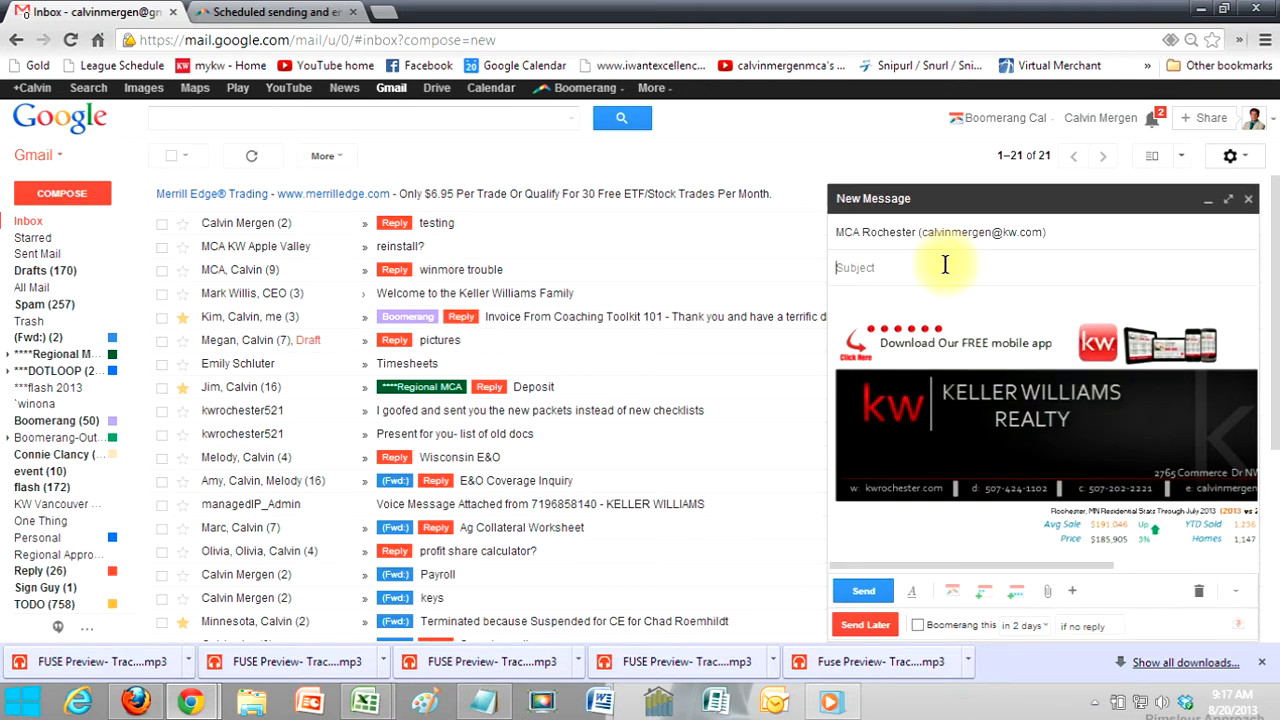
{"action": "type", "text": "testing gmail"}
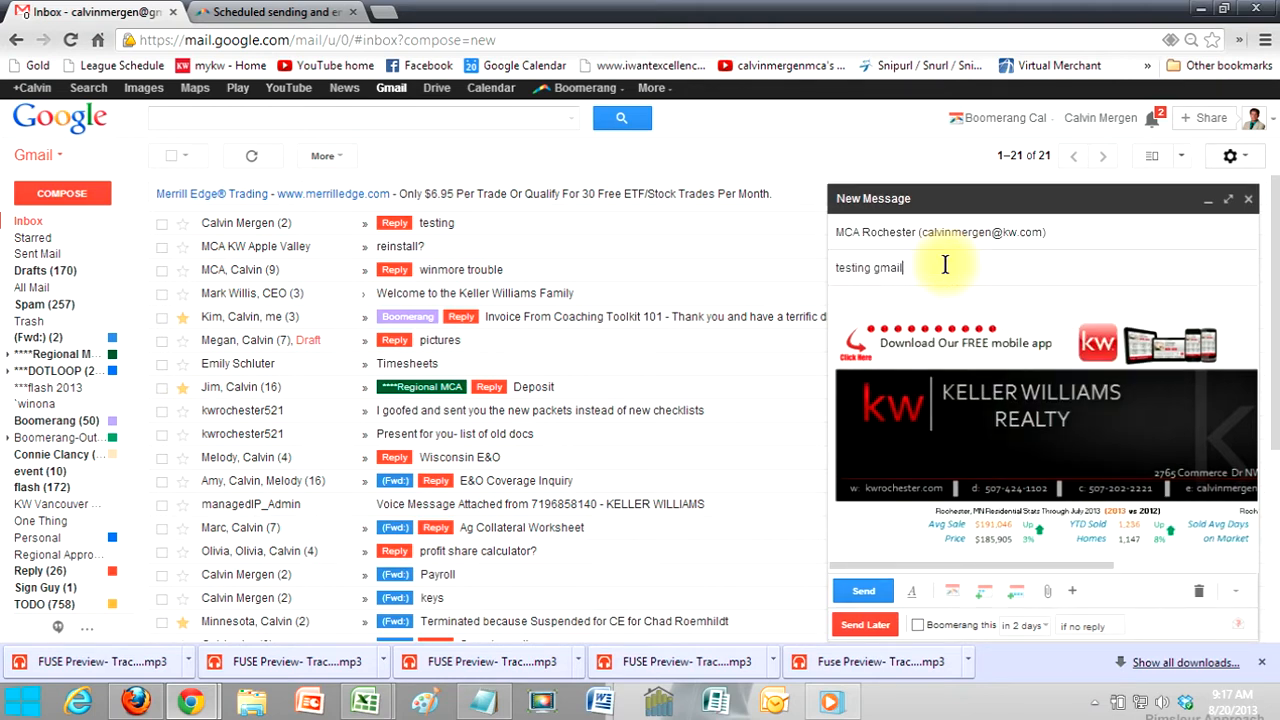
{"action": "key", "text": "Tab"}
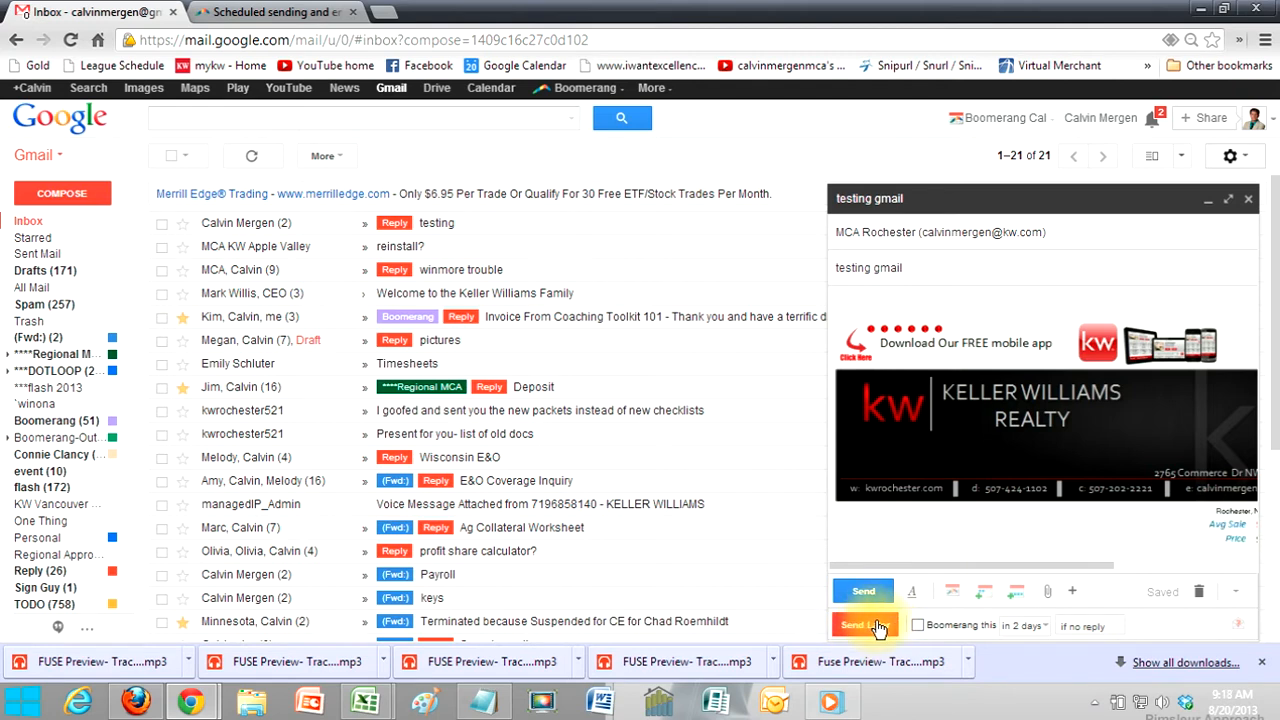
- View the Send Later scheduling options for the "testing gmail" message, and close the draft
{"action": "left_click", "coordinate": [878, 626]}
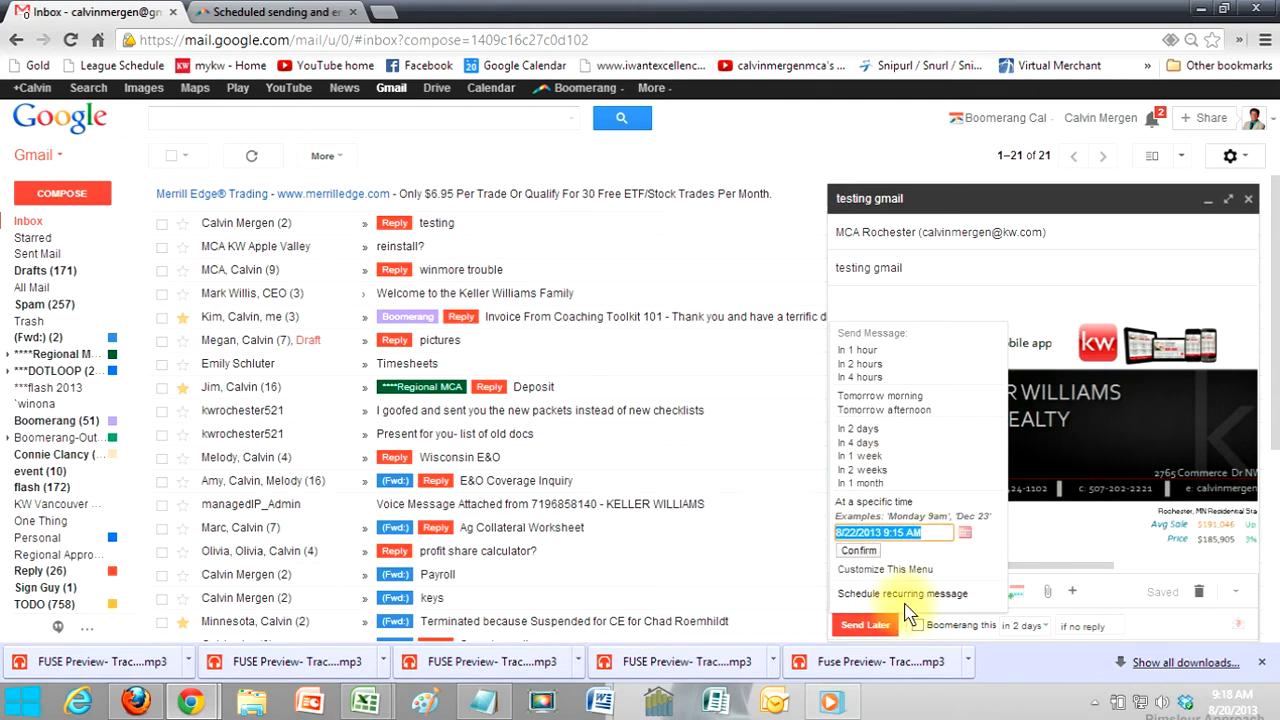
{"action": "left_click", "coordinate": [1252, 204]}
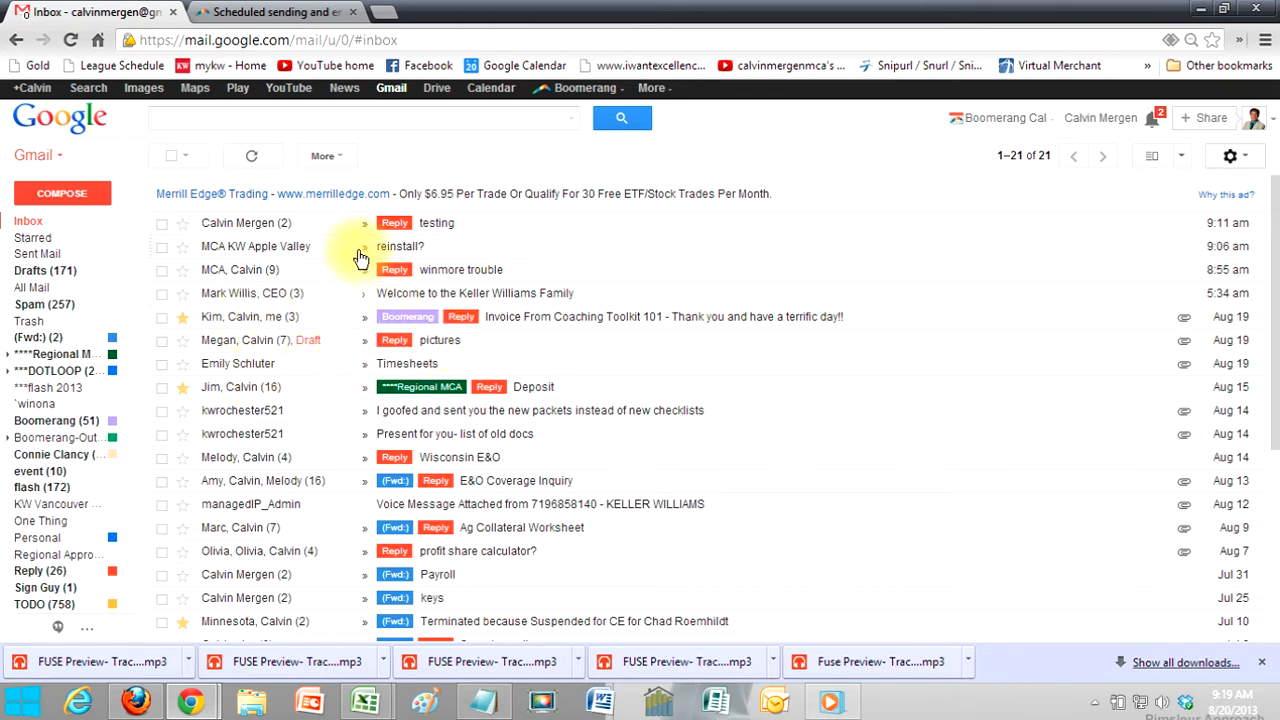
- Open the "testing" conversation and write the reply "hey can you meet next week? here is my calendar"
{"action": "left_click", "coordinate": [443, 223]}
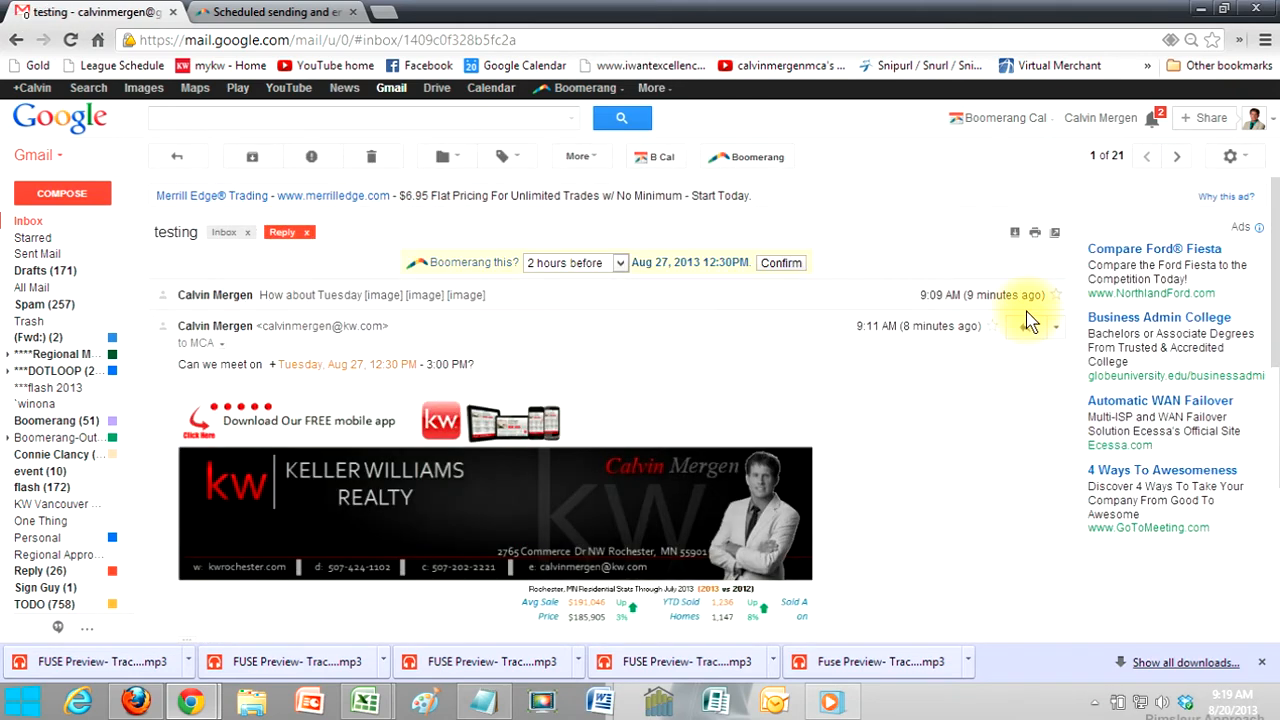
{"action": "left_click", "coordinate": [1025, 331]}
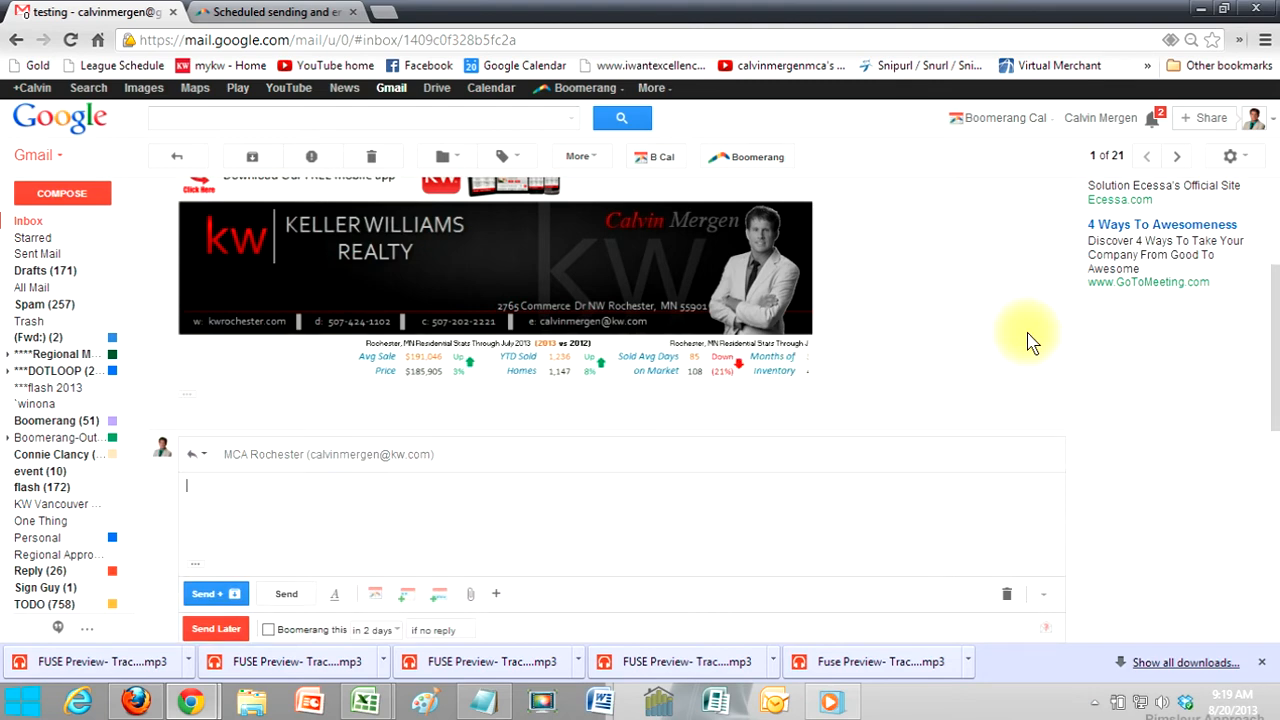
{"action": "type", "text": "hey can "}
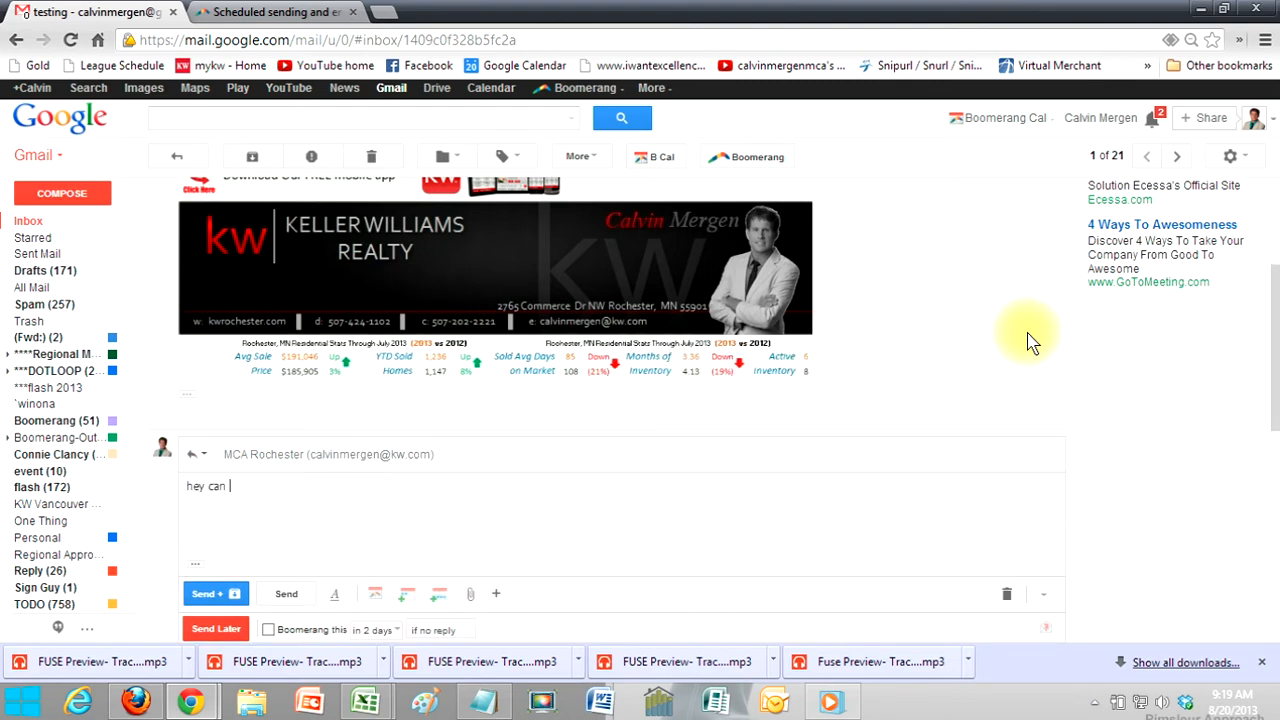
{"action": "type", "text": "you meet"}
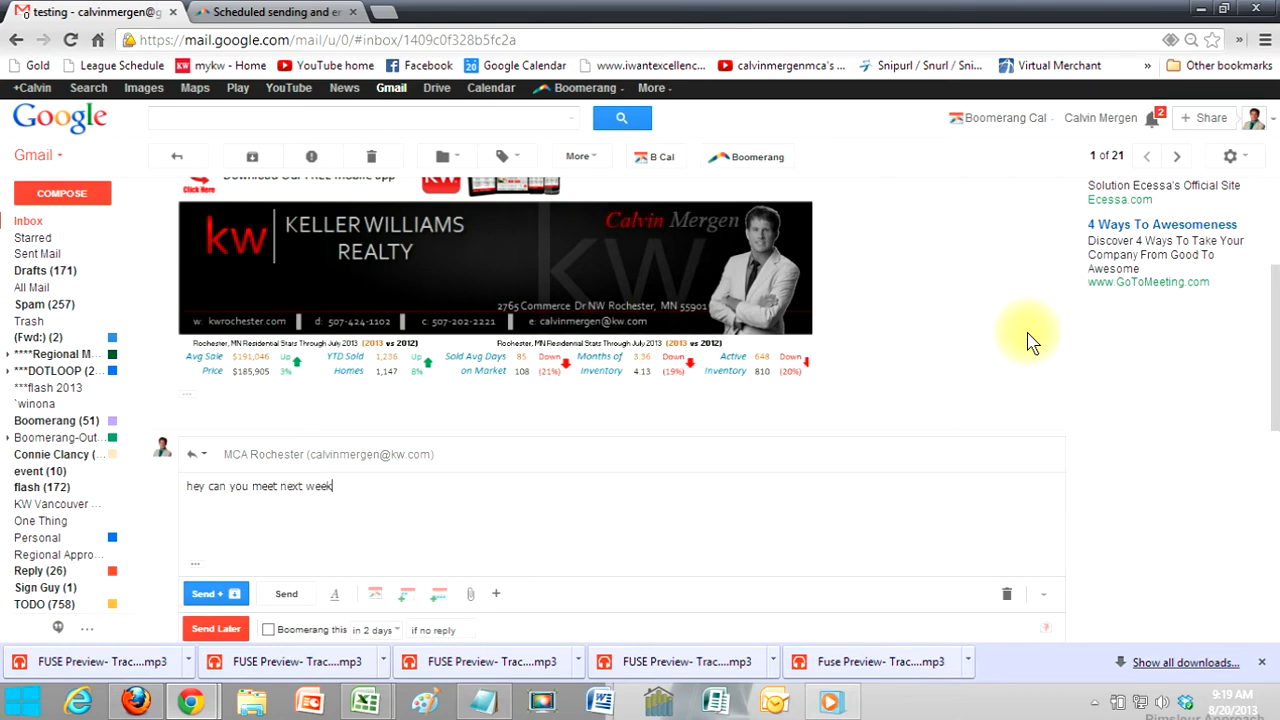
{"action": "type", "text": "next week? here is my ca"}
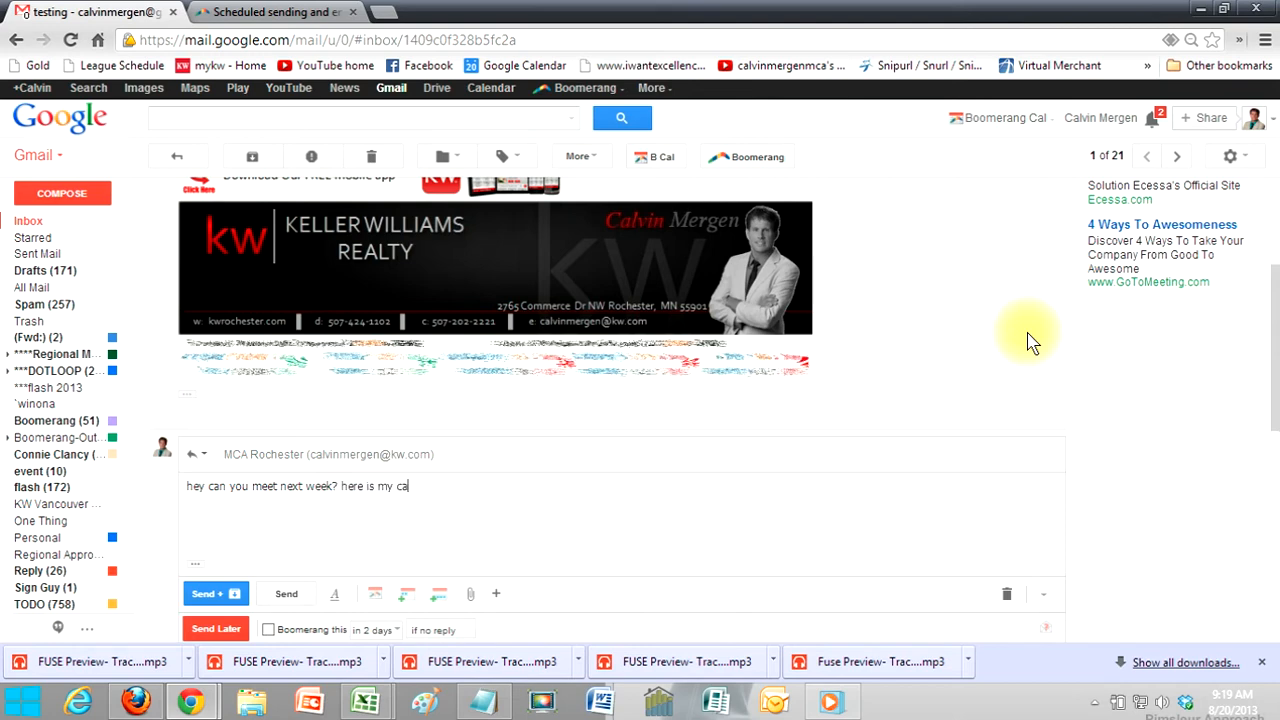
{"action": "type", "text": "lendar"}
{"action": "key", "text": "Return"}
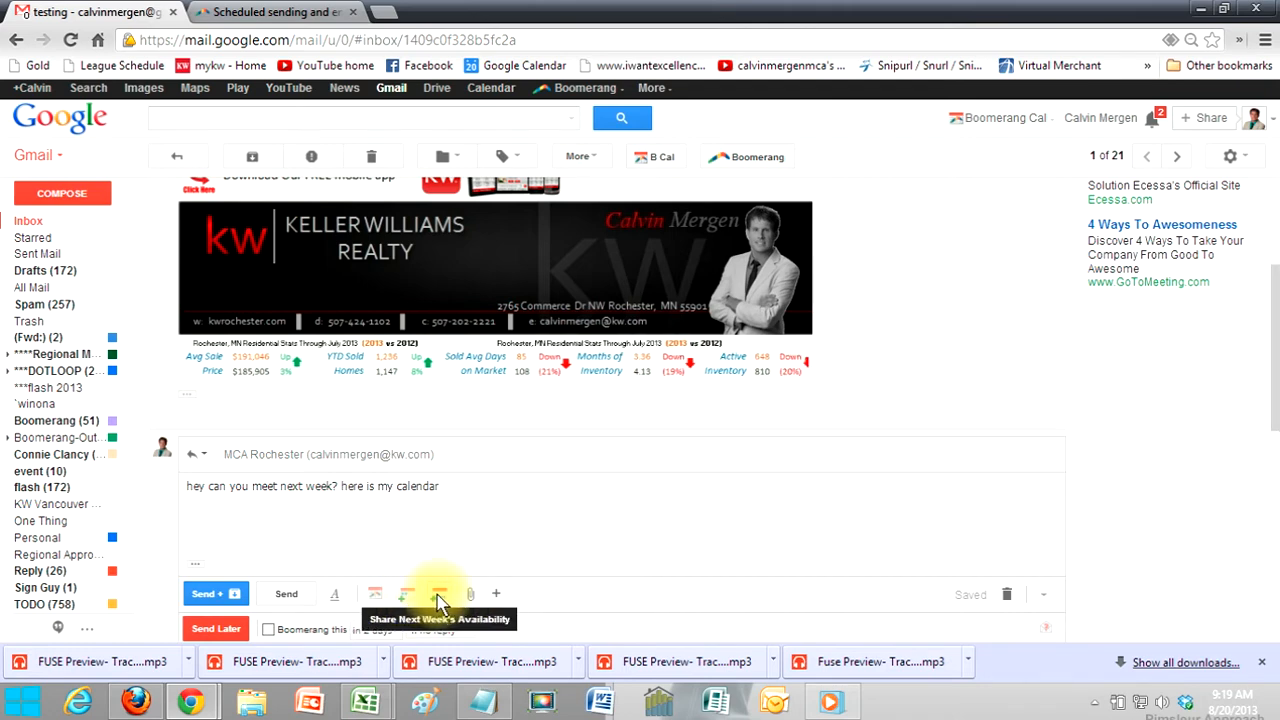
- Insert next week's availability calendar below the reply text and review its busy times
{"action": "left_click", "coordinate": [438, 598]}
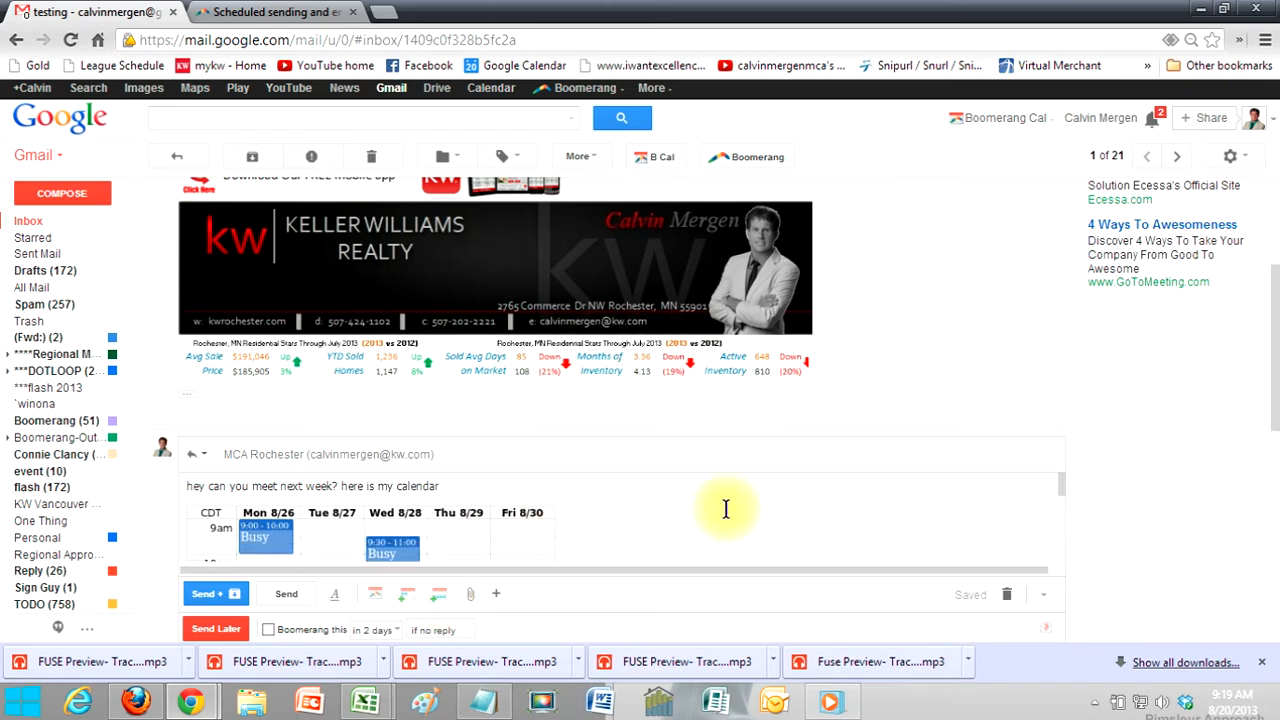
{"action": "scroll", "coordinate": [726, 509], "scroll_direction": "down", "scroll_amount": 3}
{"action": "scroll", "coordinate": [940, 486], "scroll_direction": "down", "scroll_amount": 5}
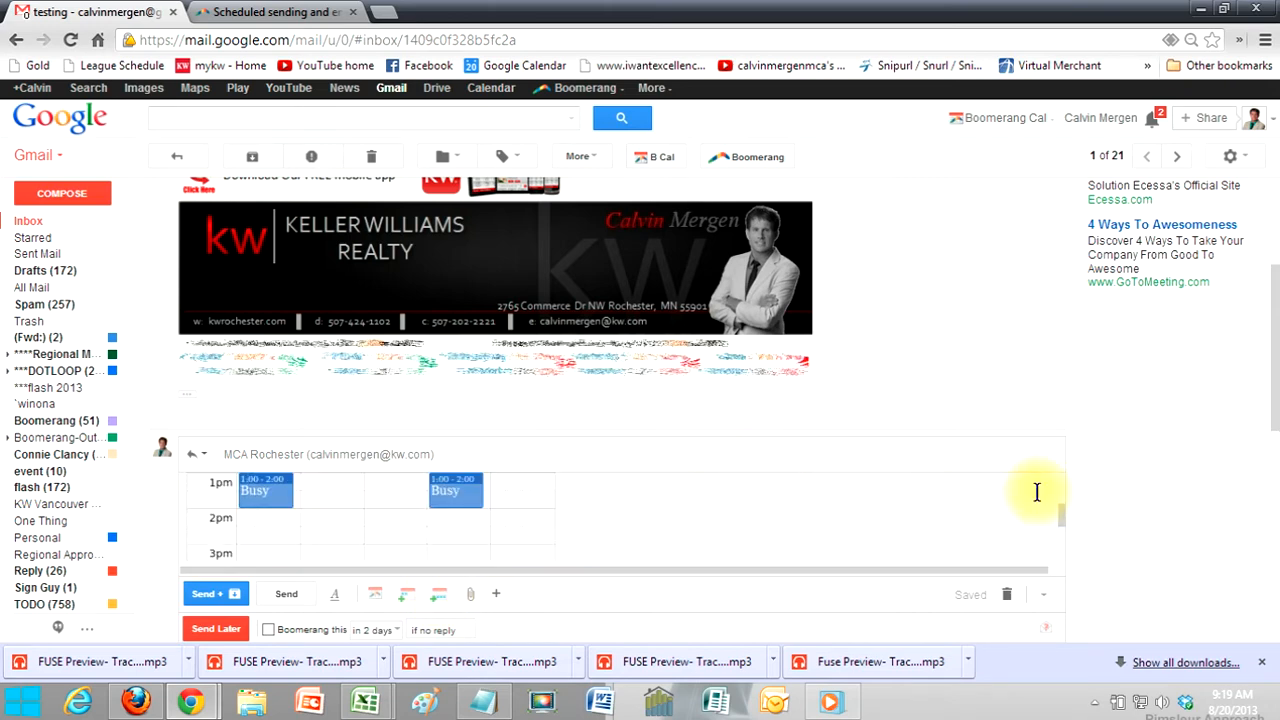
{"action": "scroll", "coordinate": [1137, 491], "scroll_direction": "up", "scroll_amount": 5}
{"action": "scroll", "coordinate": [743, 386], "scroll_direction": "down", "scroll_amount": 2}
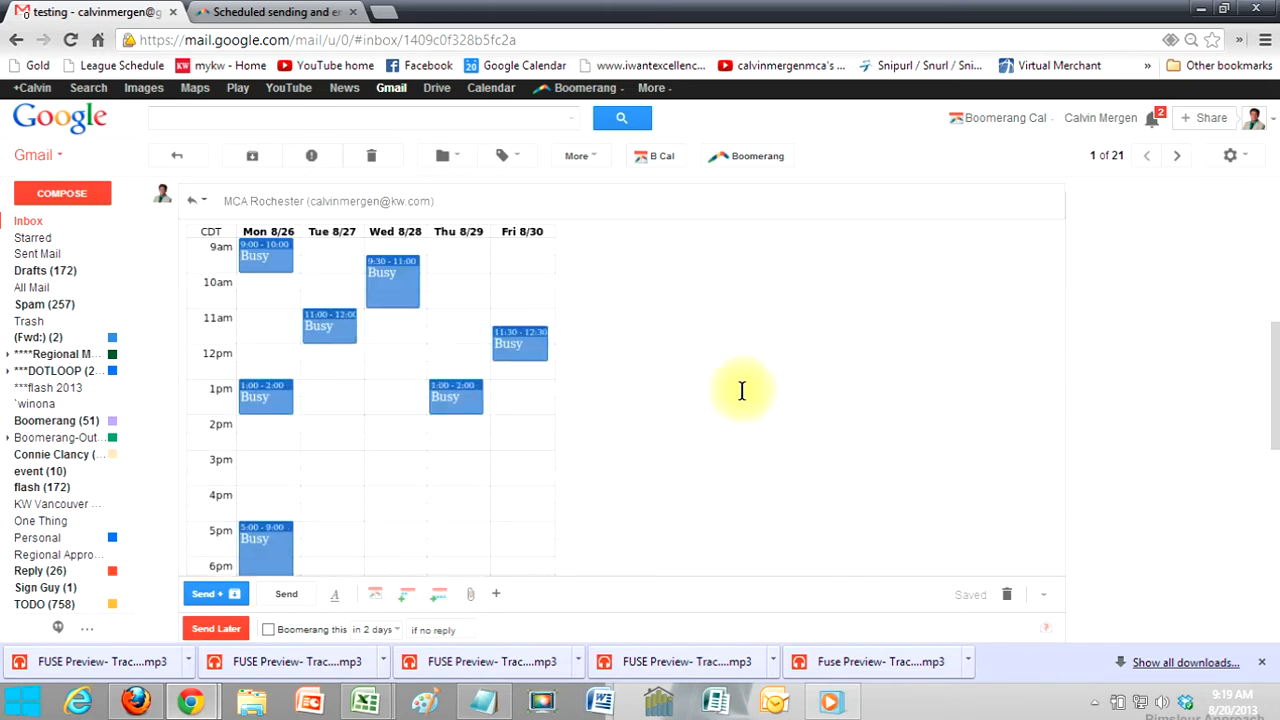
{"action": "scroll", "coordinate": [386, 346], "scroll_direction": "up", "scroll_amount": 2}
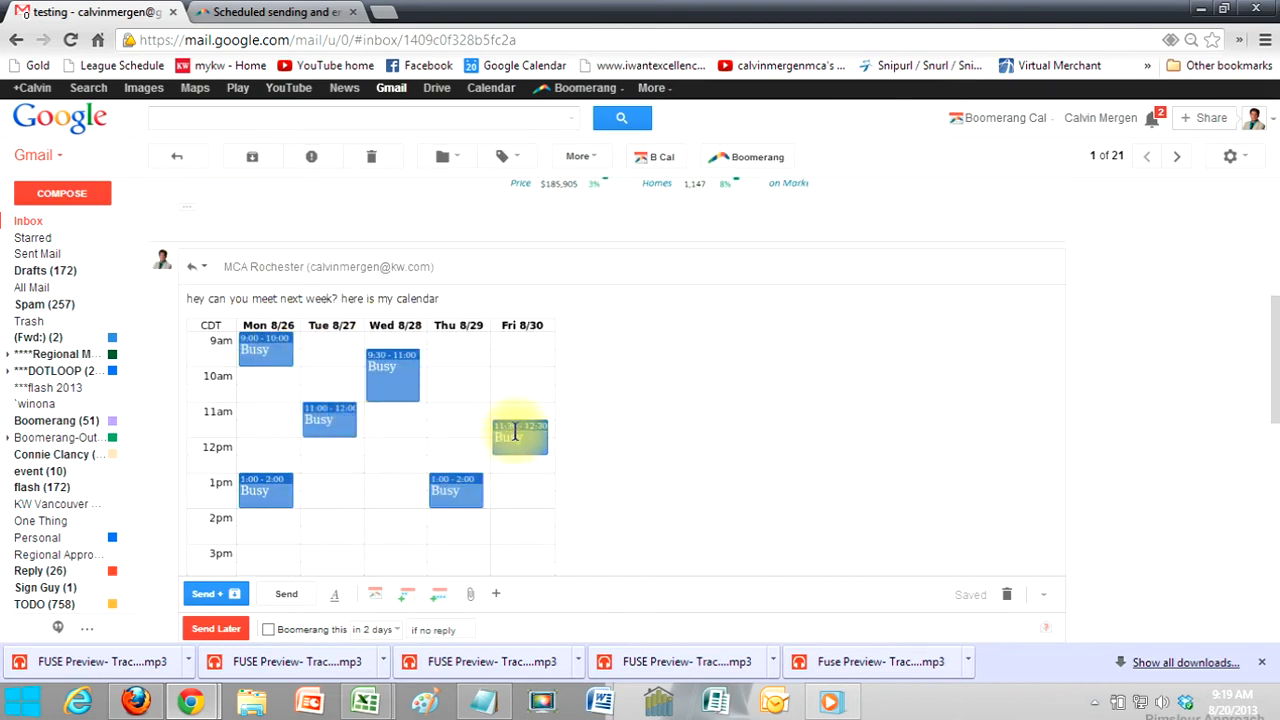
{"action": "scroll", "coordinate": [515, 431], "scroll_direction": "down", "scroll_amount": 2}
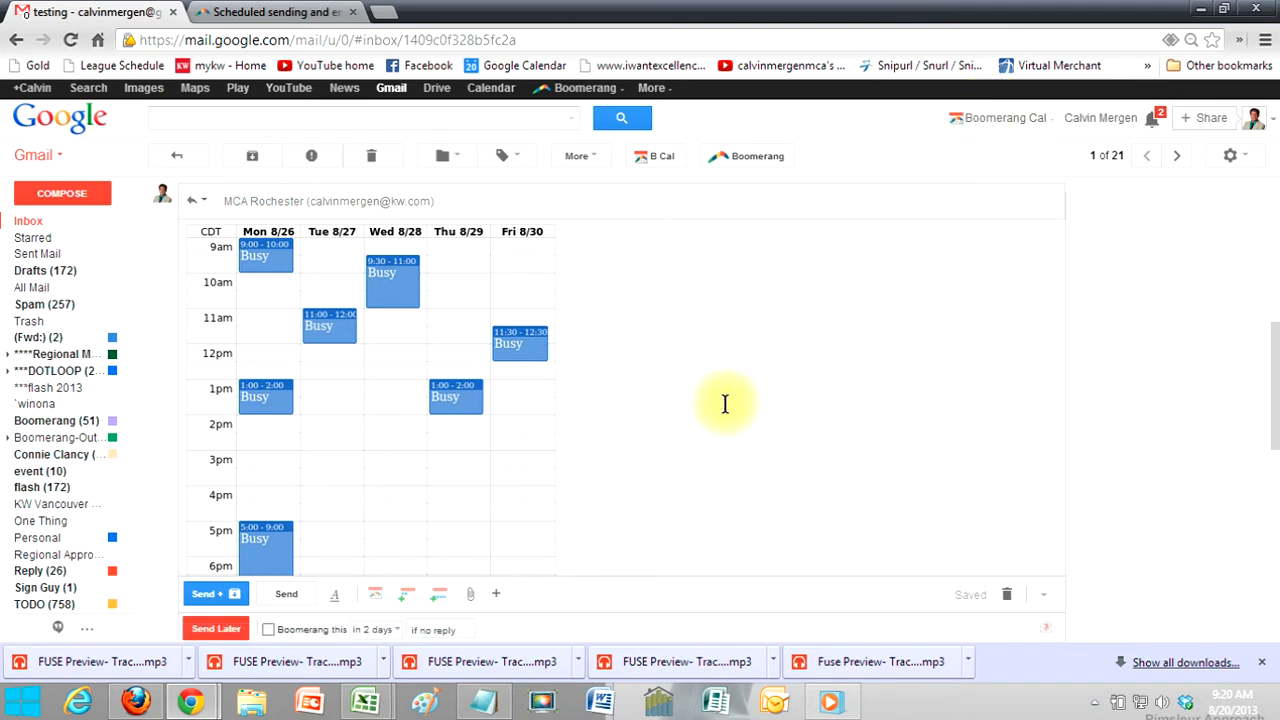
- Check the reply text and availability calendar in the "testing" conversation, and send the reply
{"action": "scroll", "coordinate": [725, 403], "scroll_direction": "up", "scroll_amount": 2}
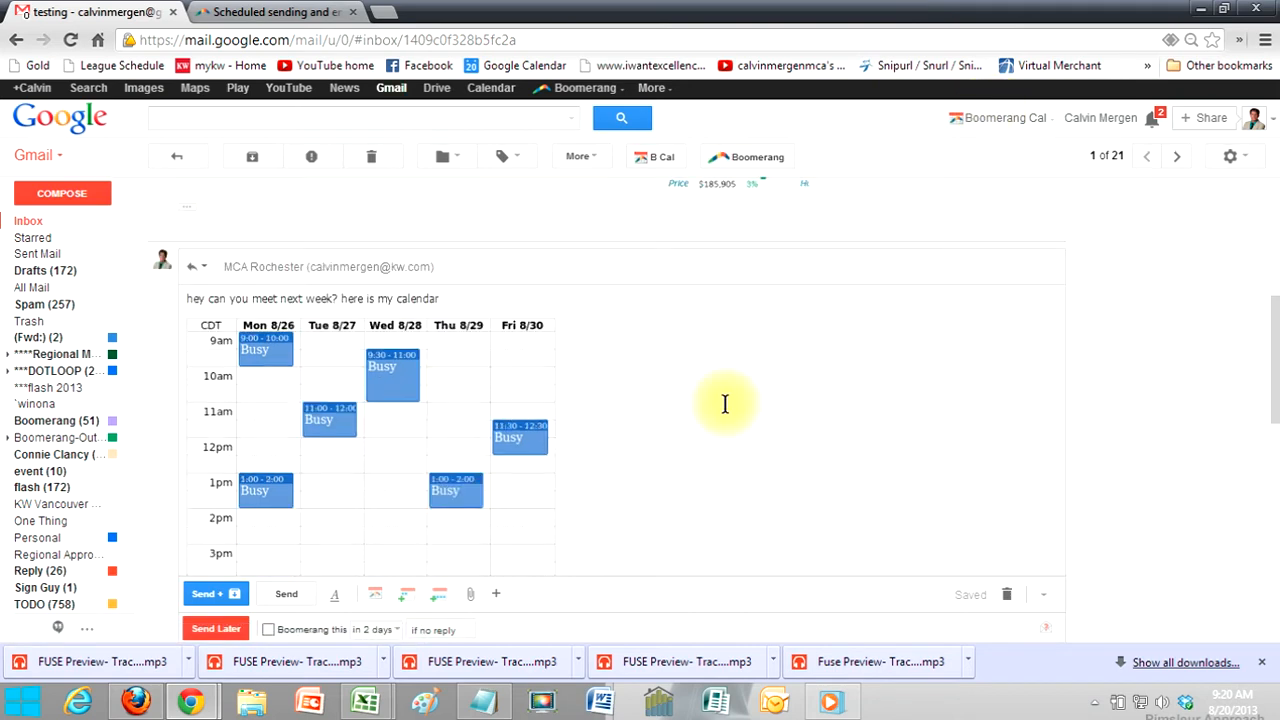
{"action": "scroll", "coordinate": [725, 403], "scroll_direction": "down", "scroll_amount": 2}
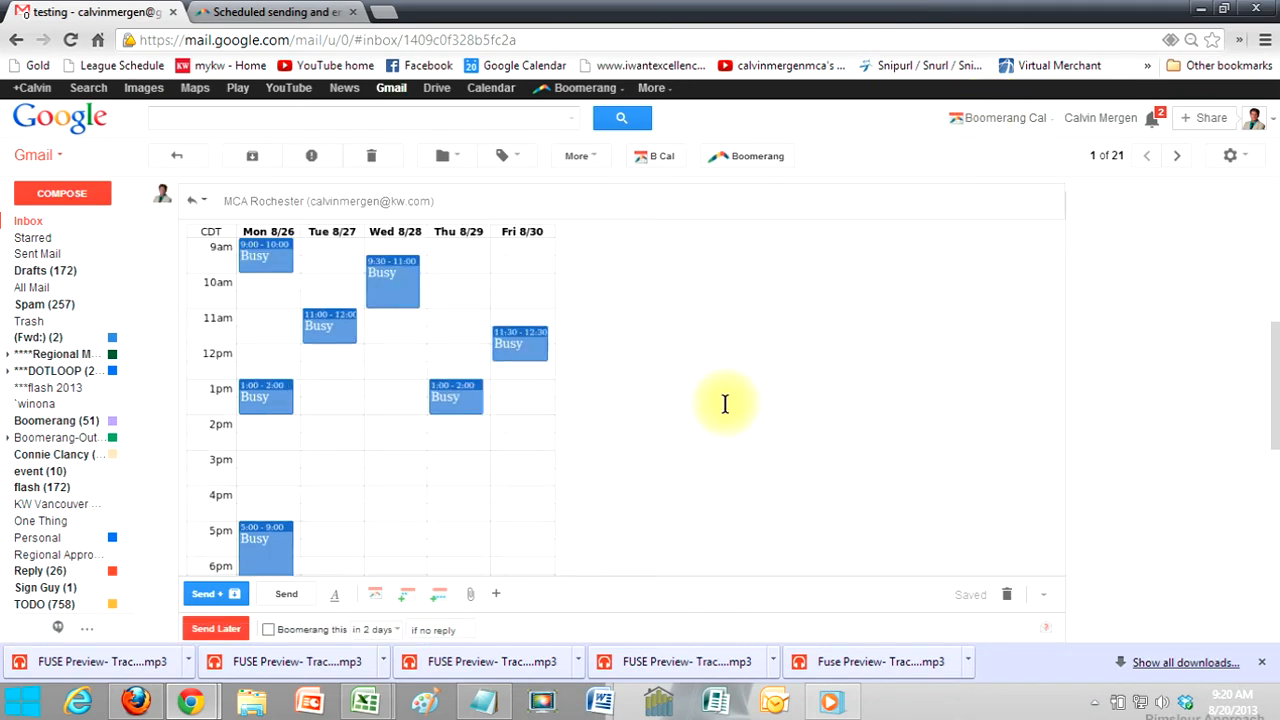
{"action": "left_click", "coordinate": [277, 602]}
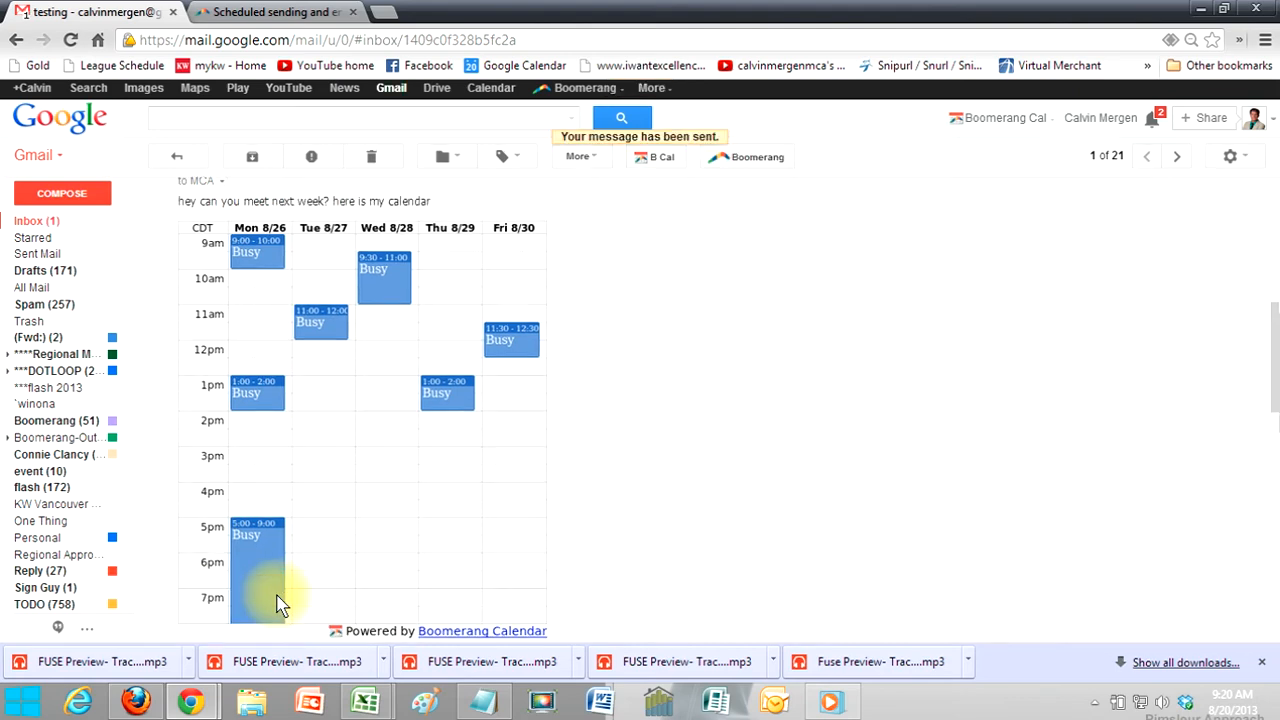
- Reopen the "testing" conversation from the inbox, view the calendar week for the detected "Tuesday" date, and close it
{"action": "left_click", "coordinate": [45, 220]}
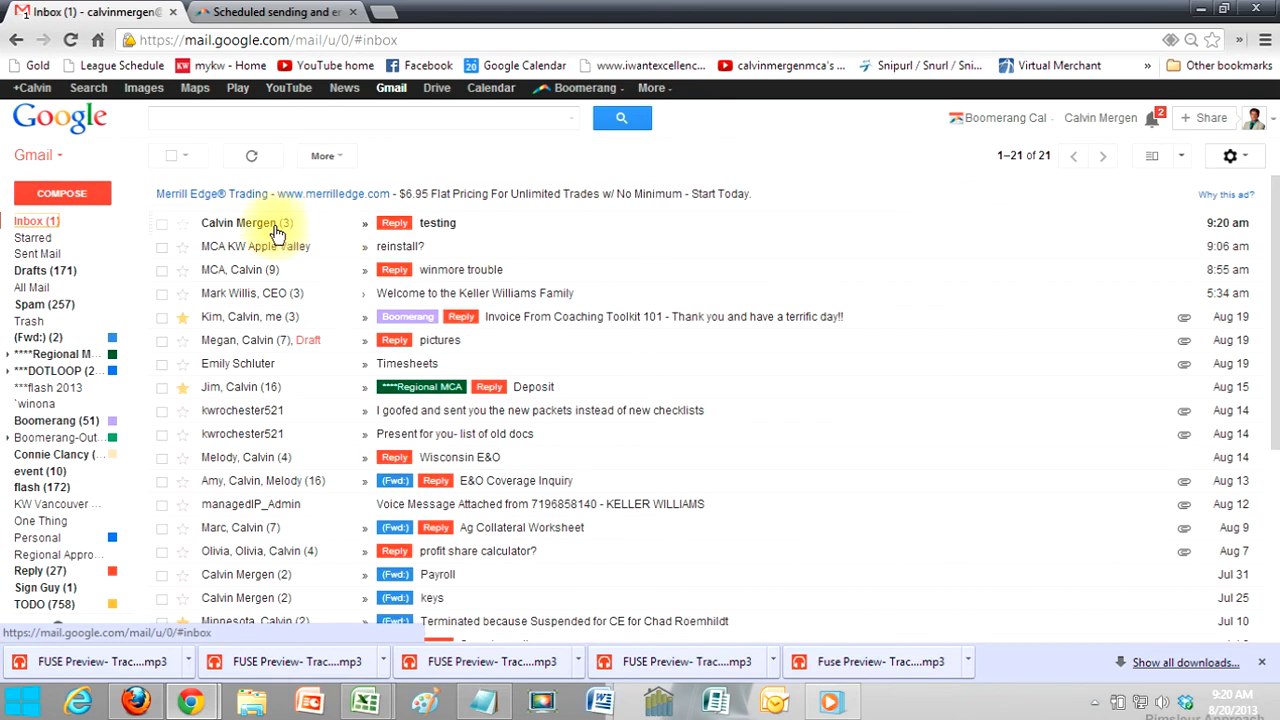
{"action": "left_click", "coordinate": [277, 229]}
{"action": "left_click", "coordinate": [295, 266]}
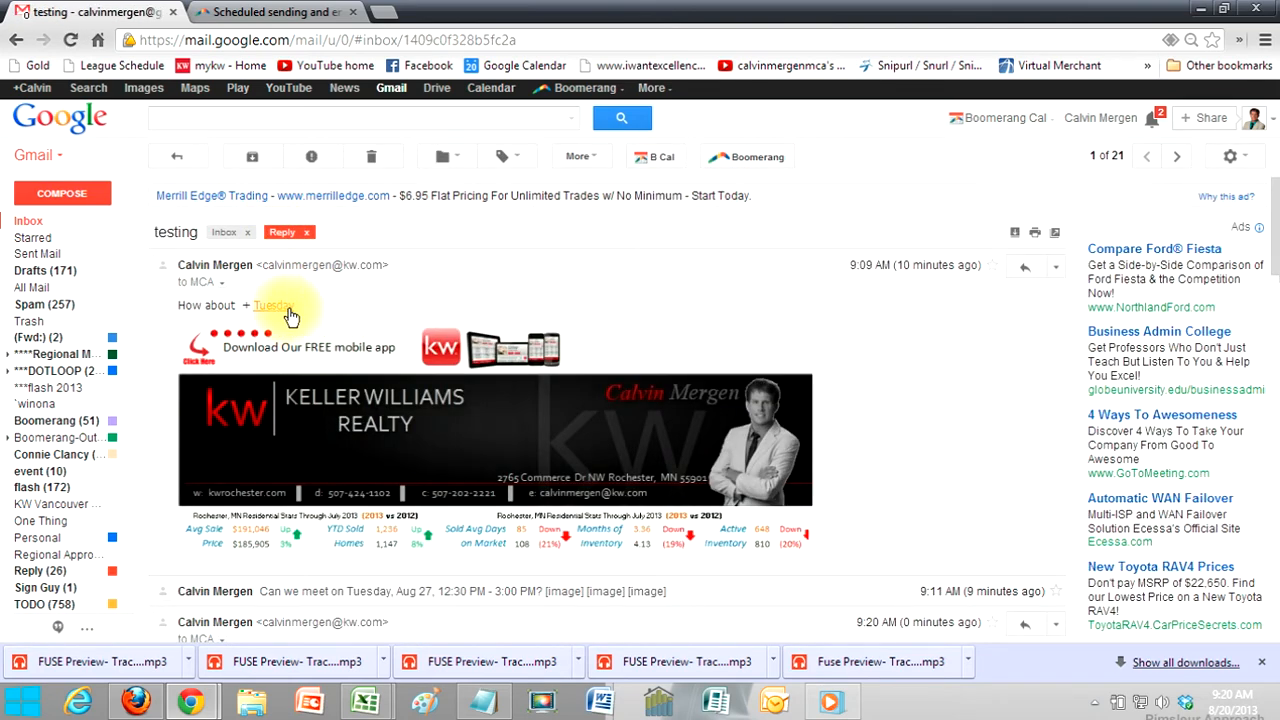
{"action": "left_click", "coordinate": [275, 310]}
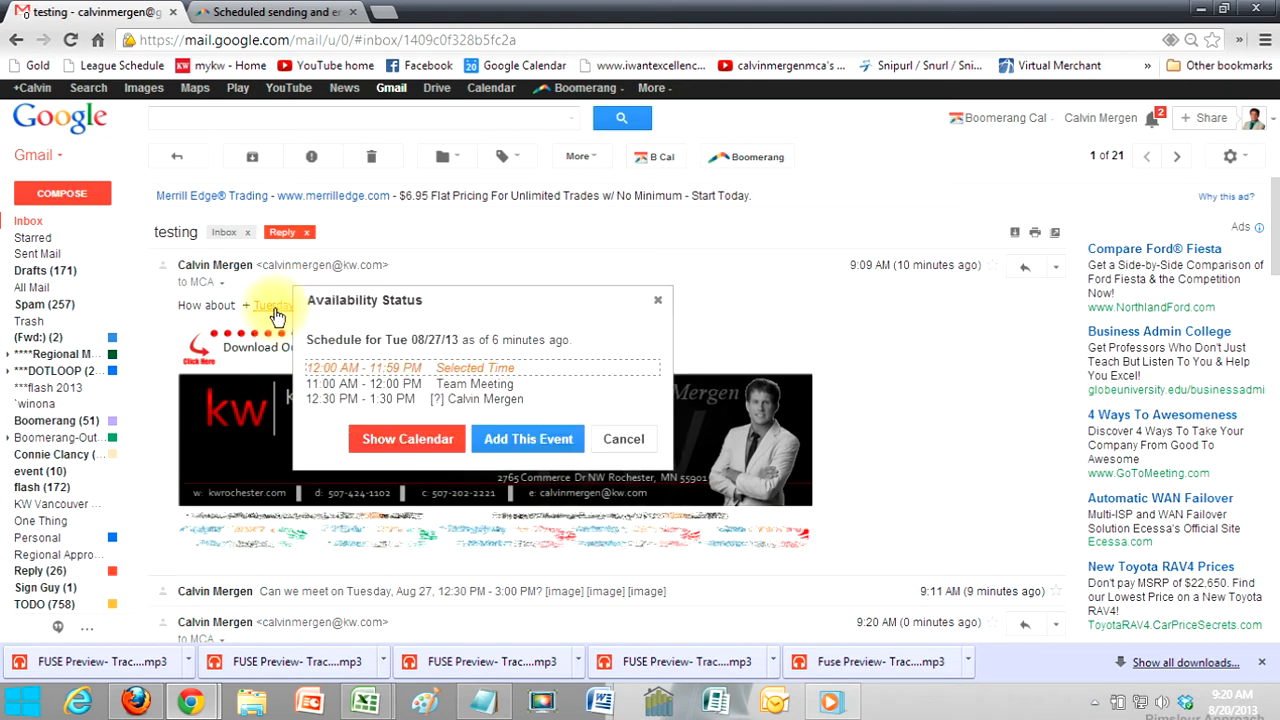
{"action": "left_click", "coordinate": [276, 314]}
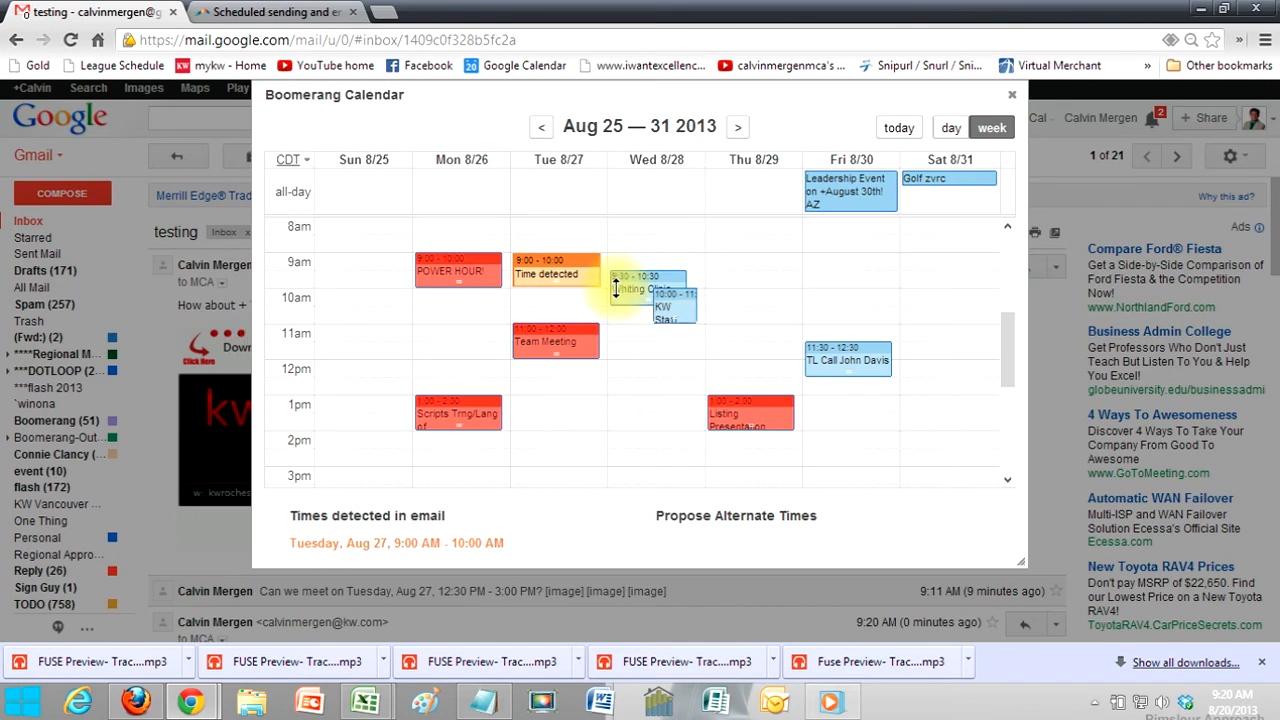
{"action": "scroll", "coordinate": [690, 360], "scroll_direction": "down", "scroll_amount": 3}
{"action": "scroll", "coordinate": [692, 367], "scroll_direction": "up", "scroll_amount": 3}
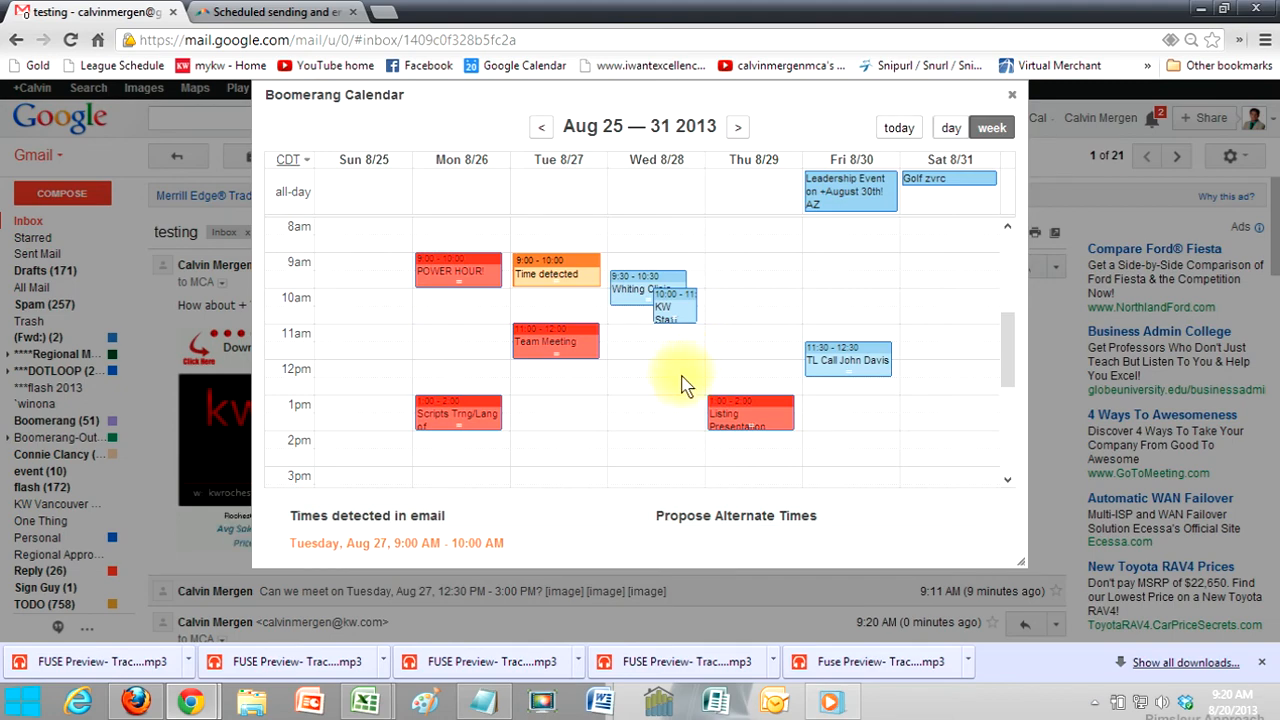
{"action": "left_click", "coordinate": [1013, 100]}
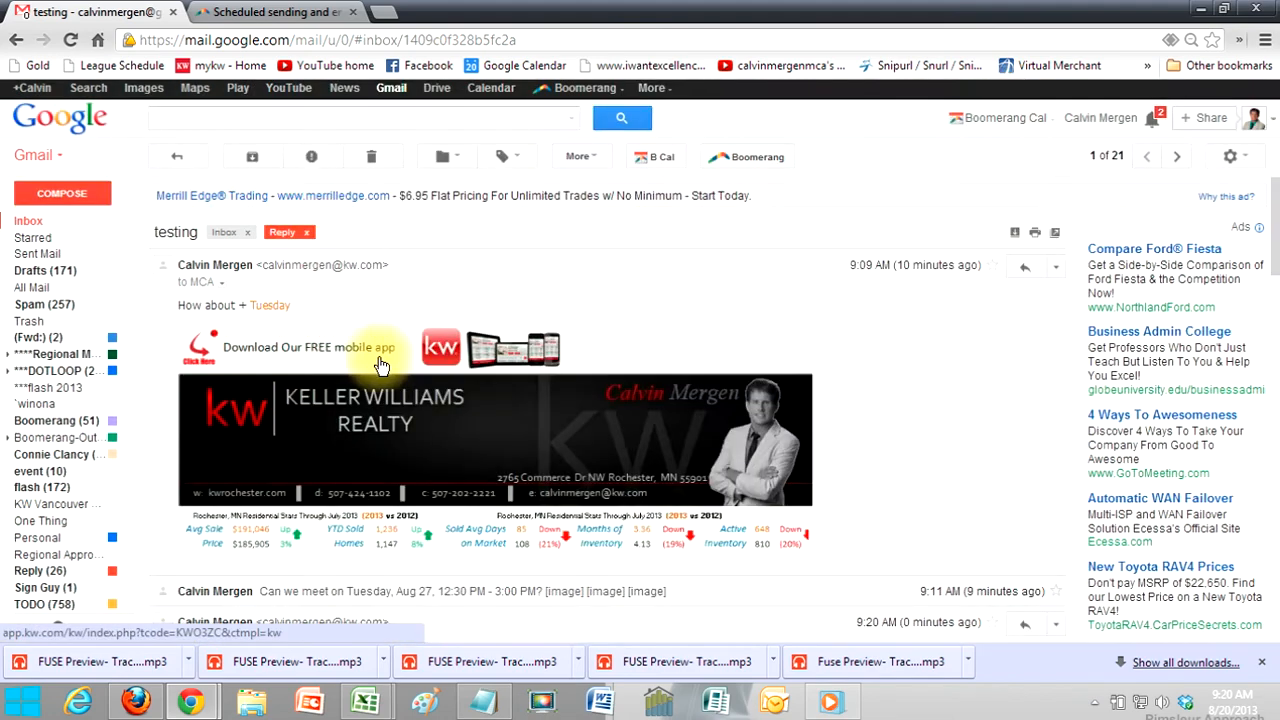
- Try to propose Tuesday, Aug 27, 1:00 PM - 2:00 PM as a tentative alternate time, and close the calendar without generating a response
{"action": "left_click", "coordinate": [276, 306]}
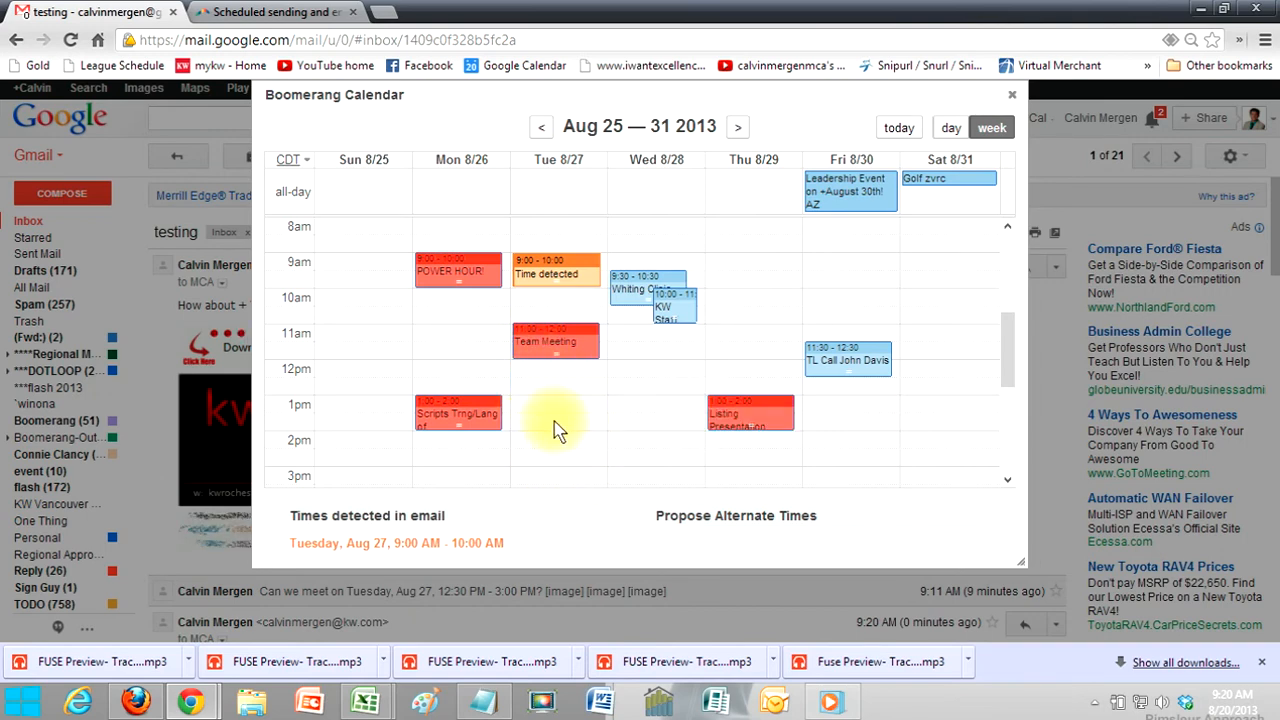
{"action": "left_click", "coordinate": [551, 417]}
{"action": "scroll", "coordinate": [866, 408], "scroll_direction": "down", "scroll_amount": 1}
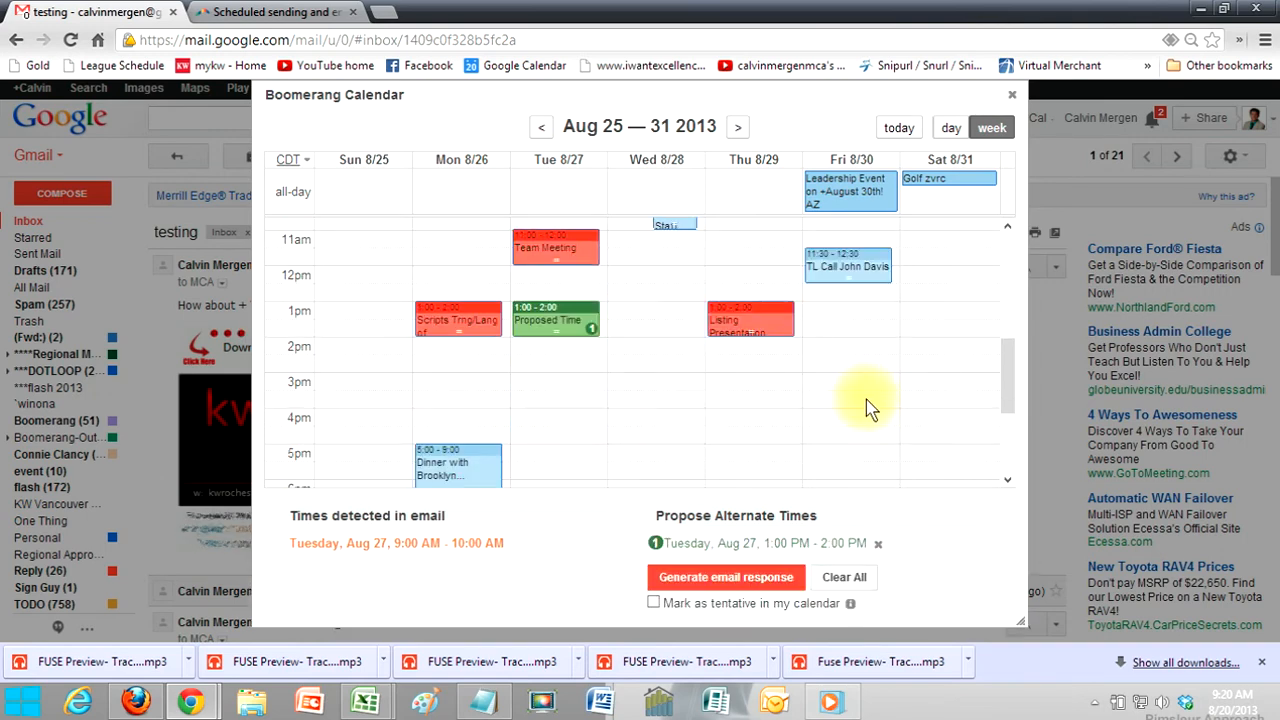
{"action": "left_click", "coordinate": [731, 605]}
{"action": "scroll", "coordinate": [957, 471], "scroll_direction": "down", "scroll_amount": 2}
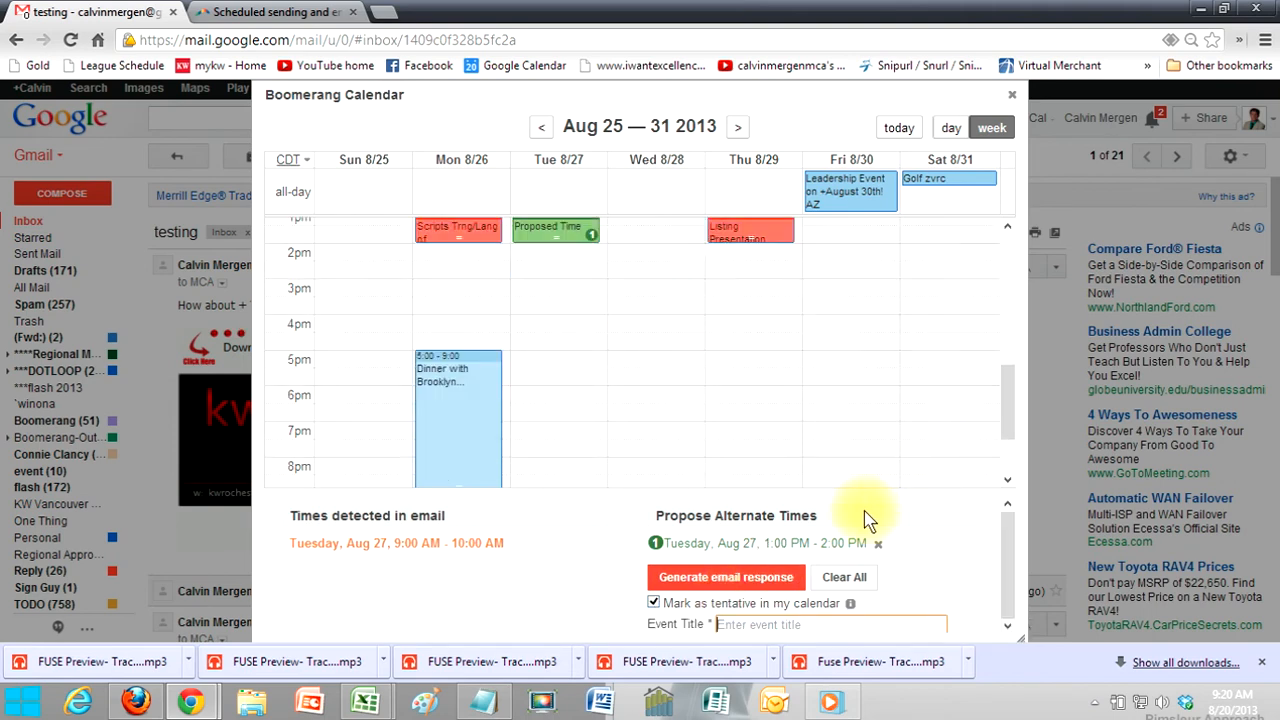
{"action": "left_click", "coordinate": [1011, 94]}
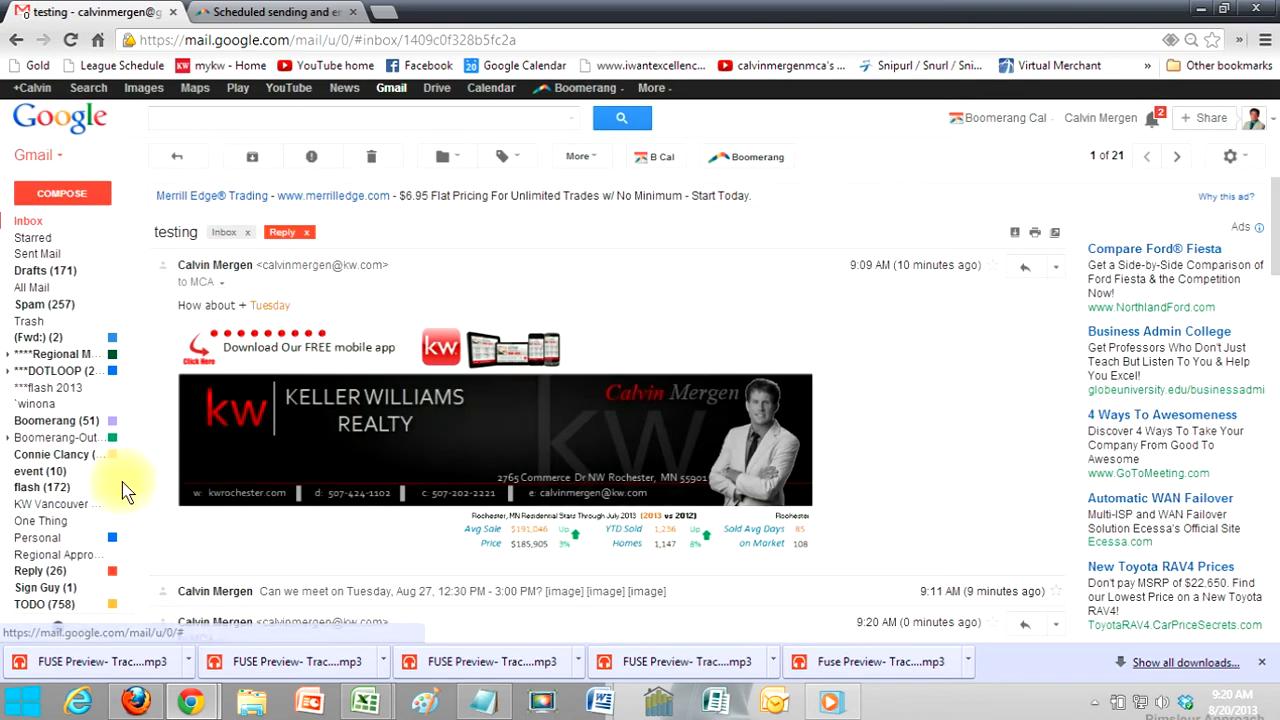
- View the availability status for the detected "Tuesday" date in the first message, and return to the inbox
{"action": "scroll", "coordinate": [580, 505], "scroll_direction": "down", "scroll_amount": 2}
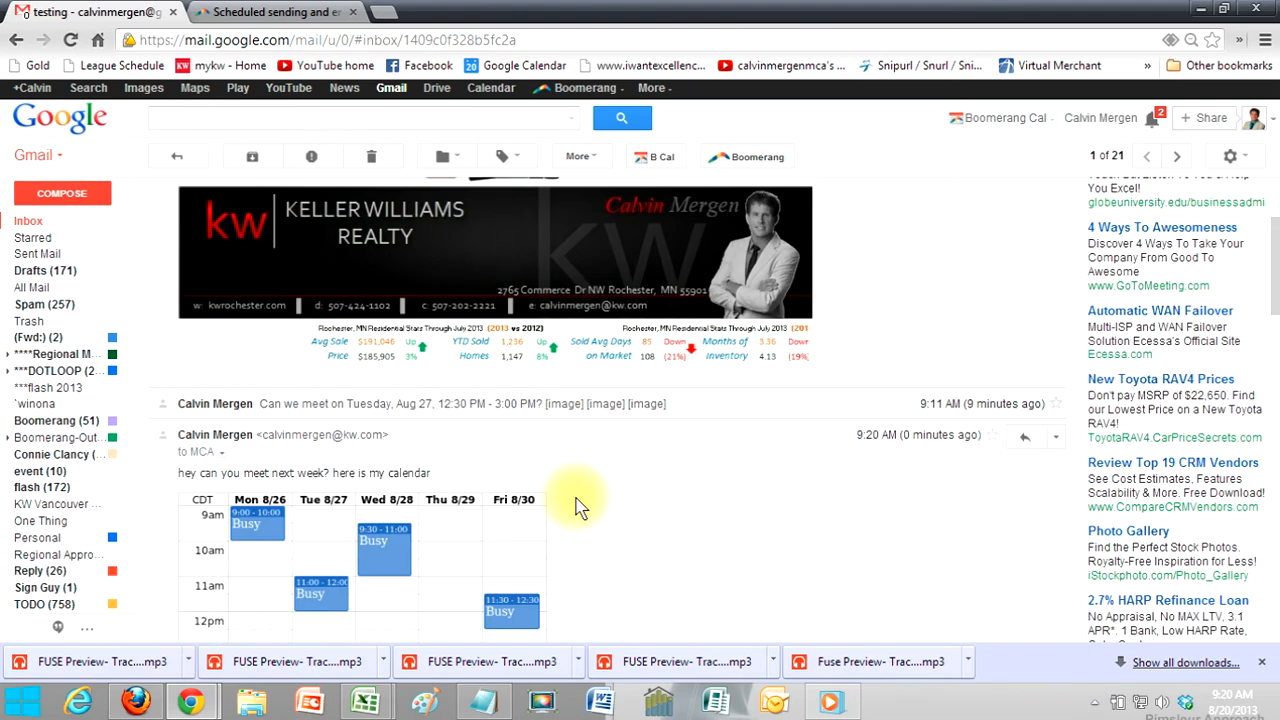
{"action": "scroll", "coordinate": [580, 505], "scroll_direction": "up", "scroll_amount": 2}
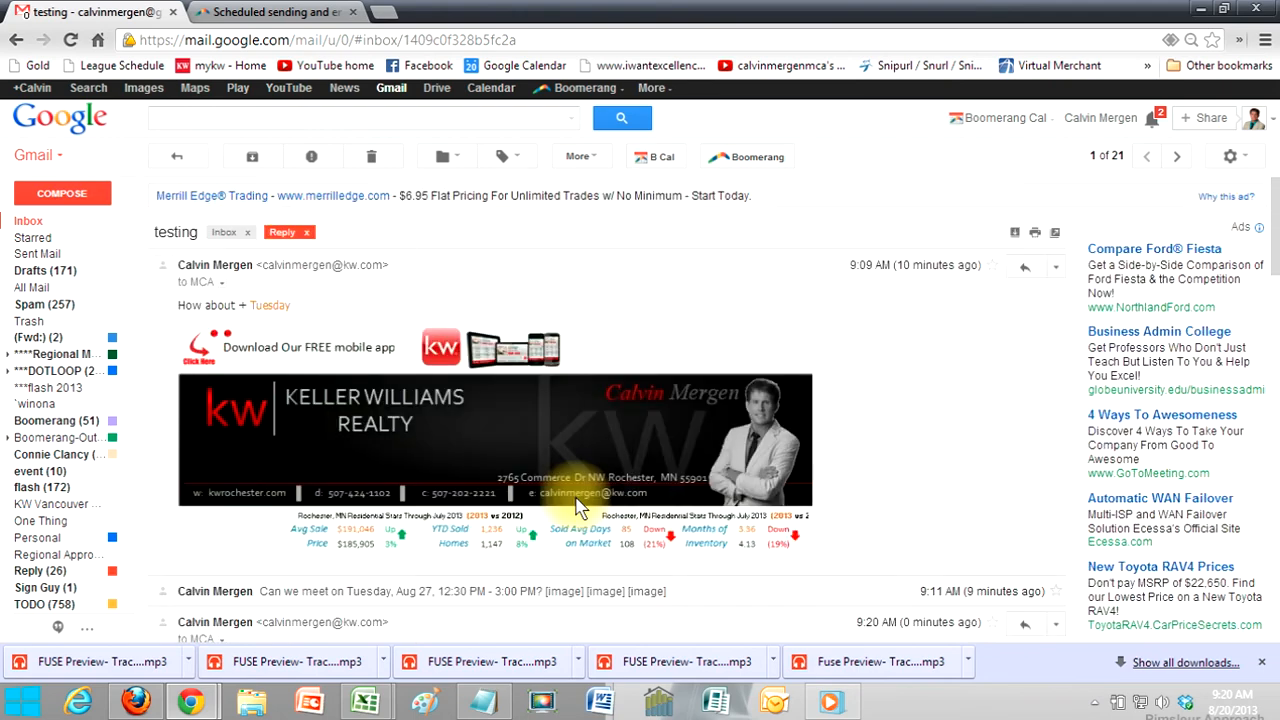
{"action": "left_click", "coordinate": [272, 308]}
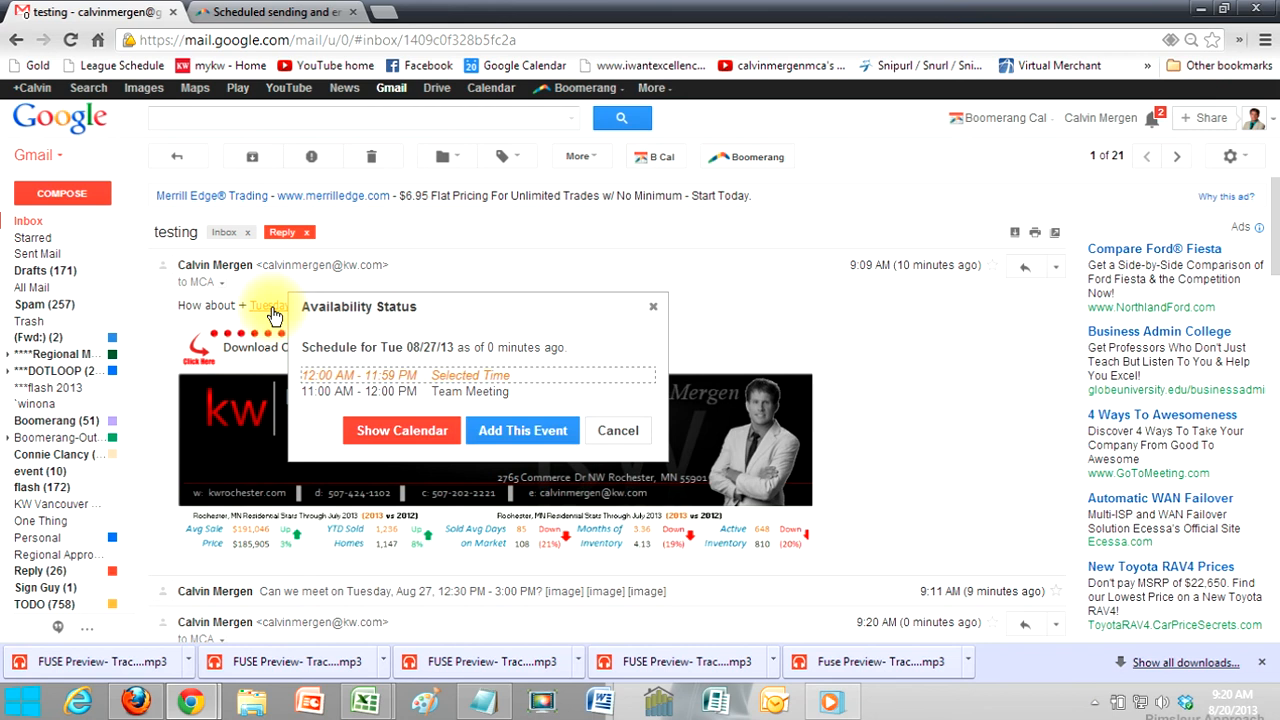
{"action": "left_click", "coordinate": [524, 428]}
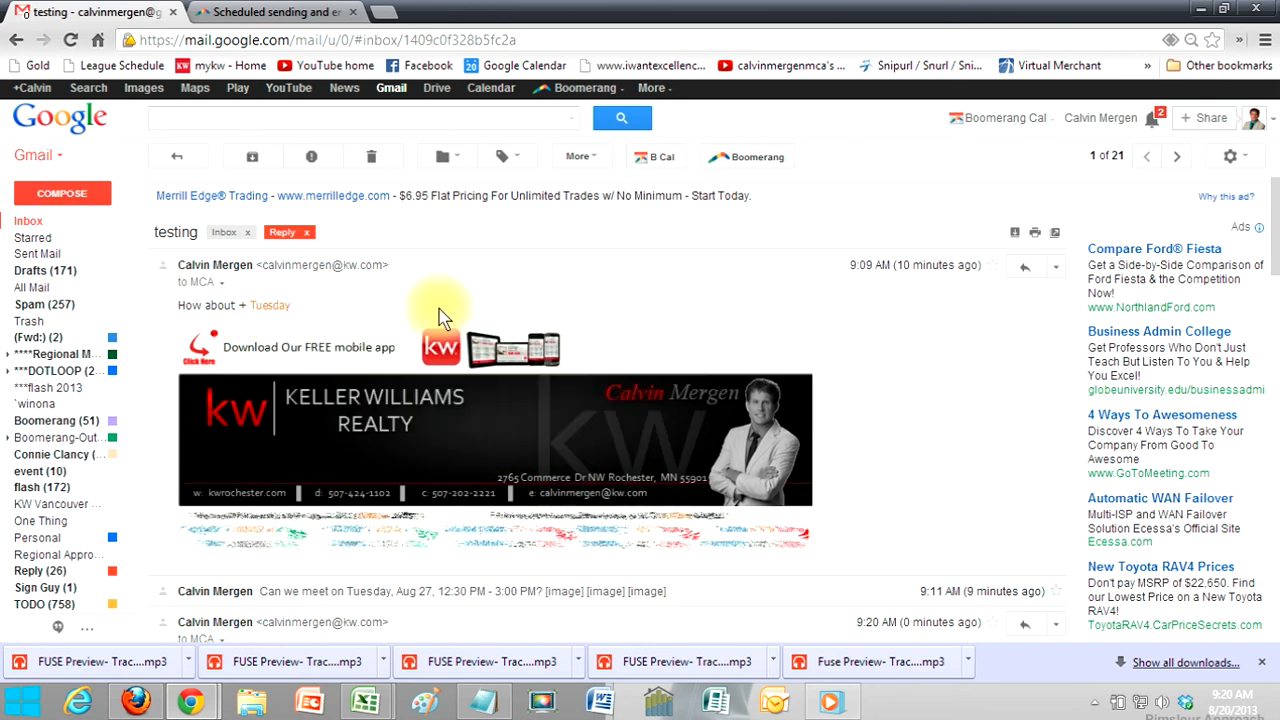
{"action": "left_click", "coordinate": [29, 221]}
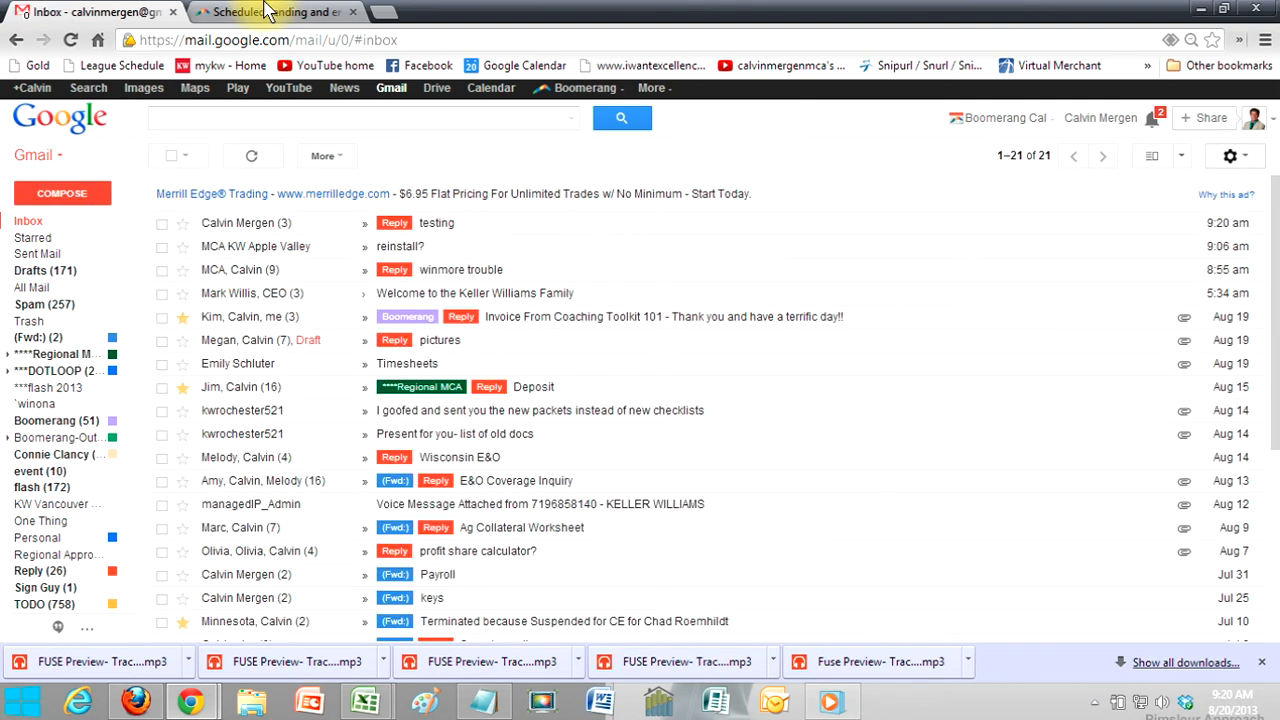